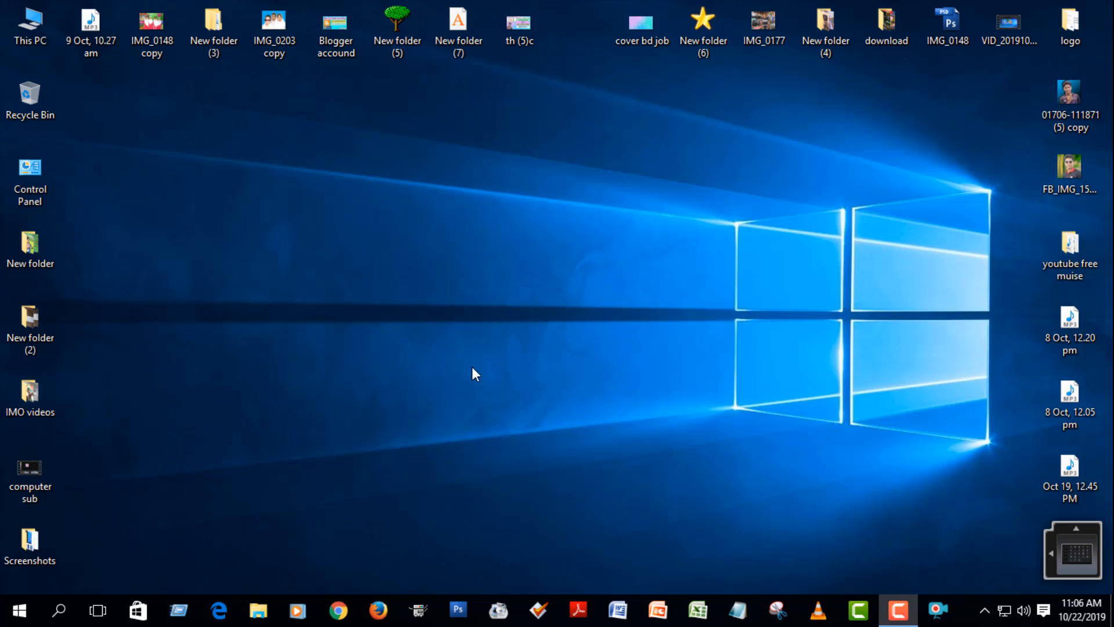
Launch Google Chrome from the Windows taskbar
left_click(339, 610)
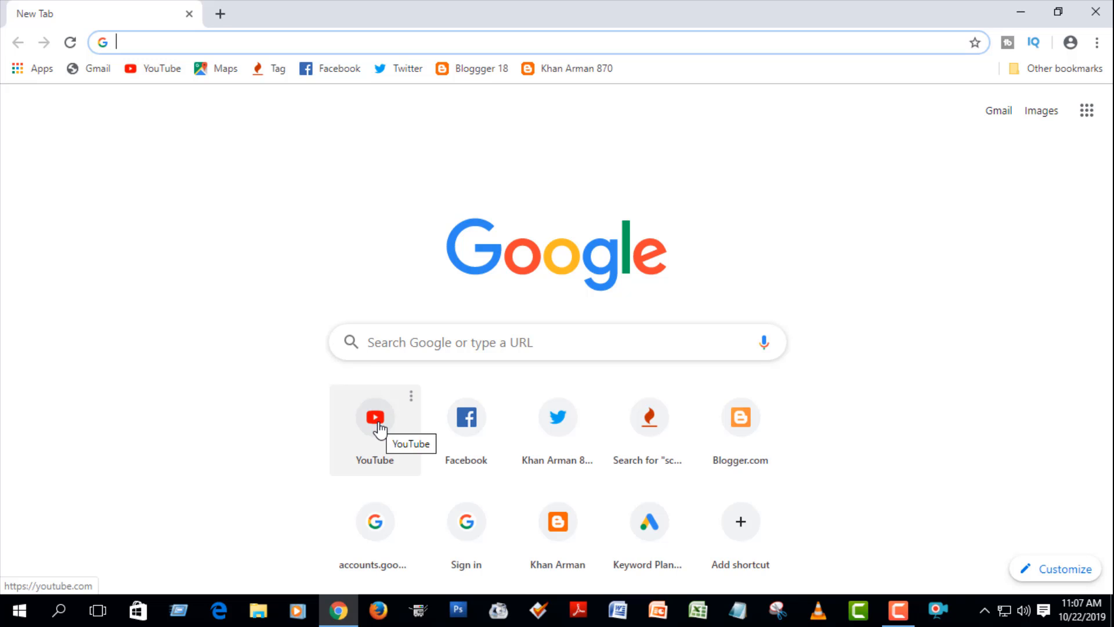
Open YouTube from the new-tab shortcuts and start signing in to reach the account chooser
left_click(376, 423)
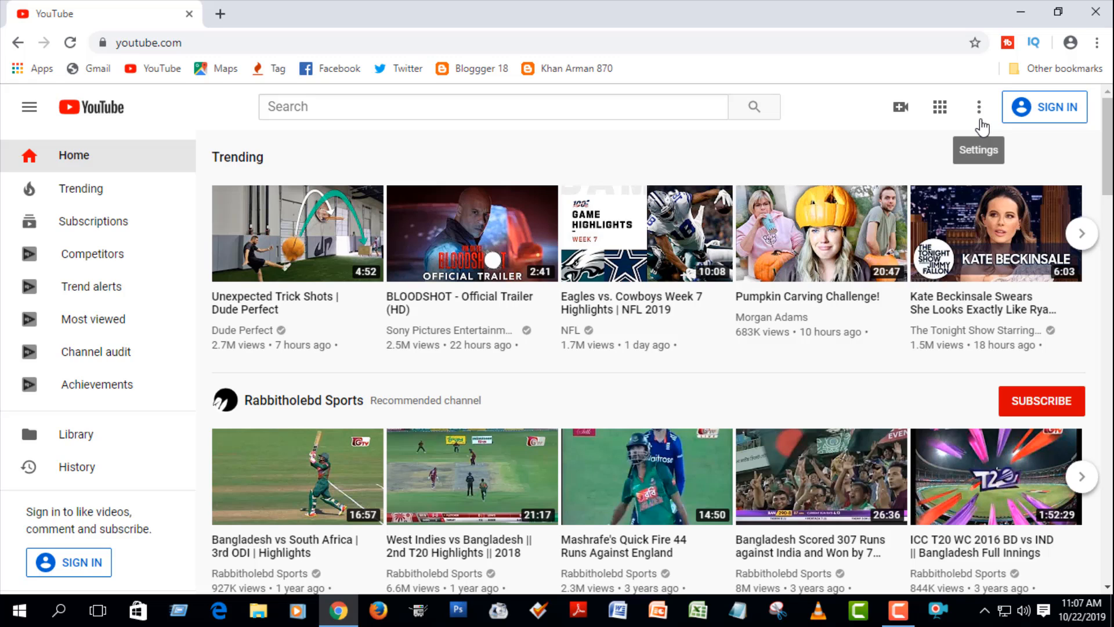
left_click_drag(988, 83, 1093, 146)
key("Escape")
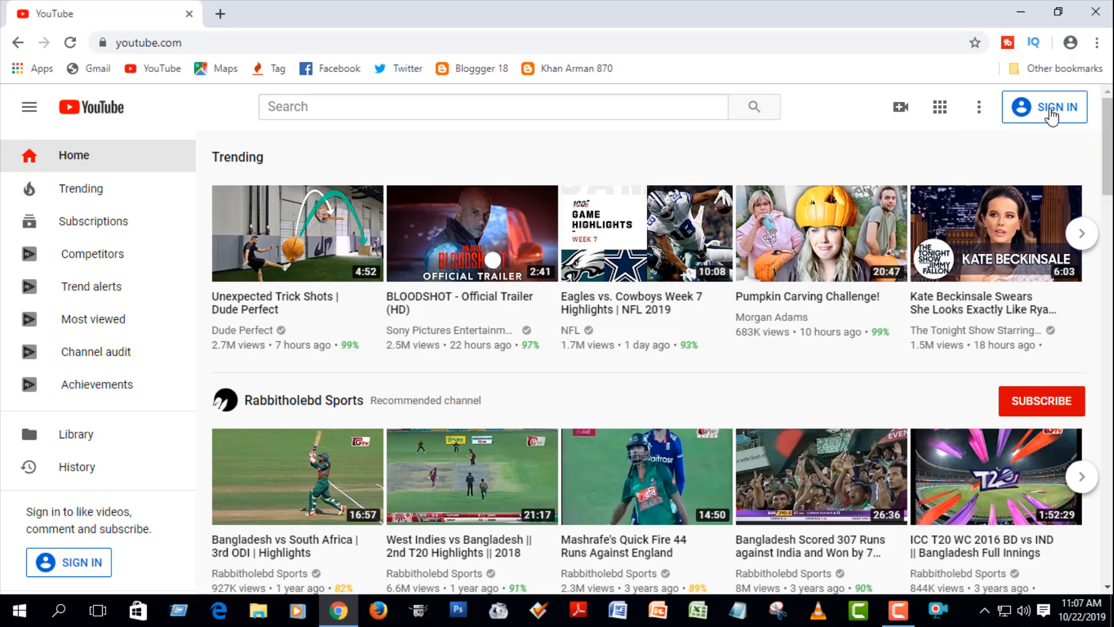
left_click(1051, 113)
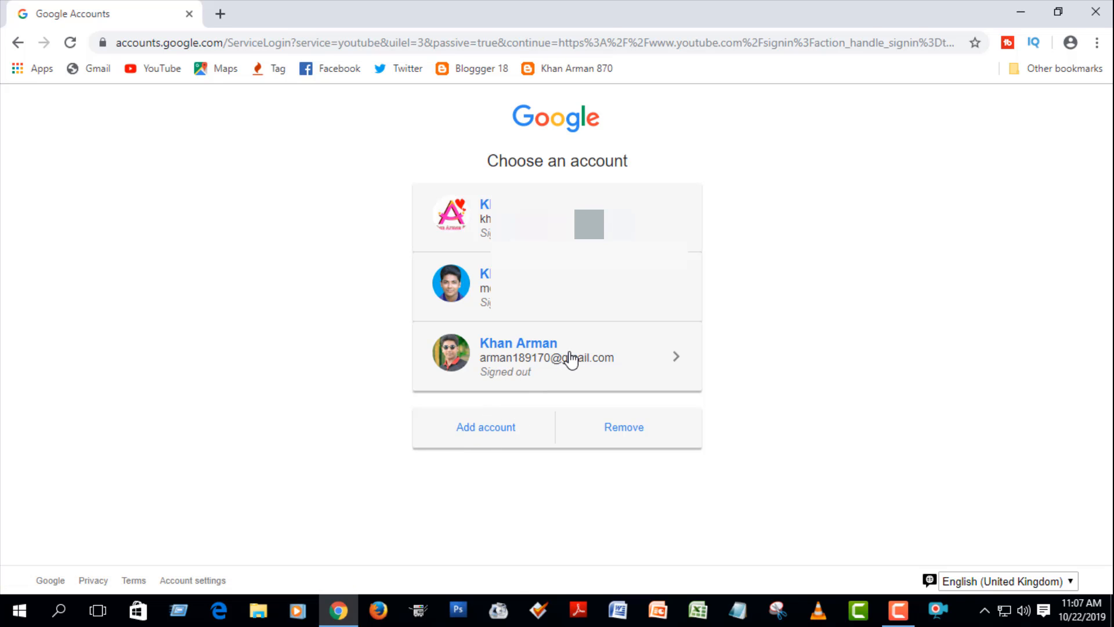
Sign in to the saved account with its password and dismiss Chrome's save-password prompt
left_click(657, 359)
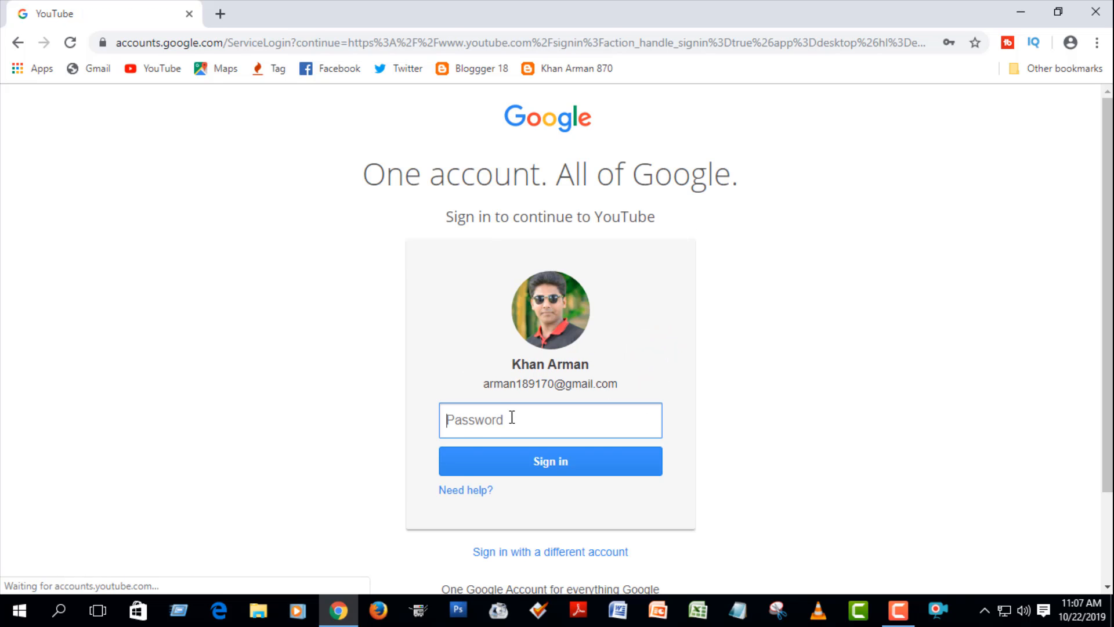
left_click(510, 418)
type("••")
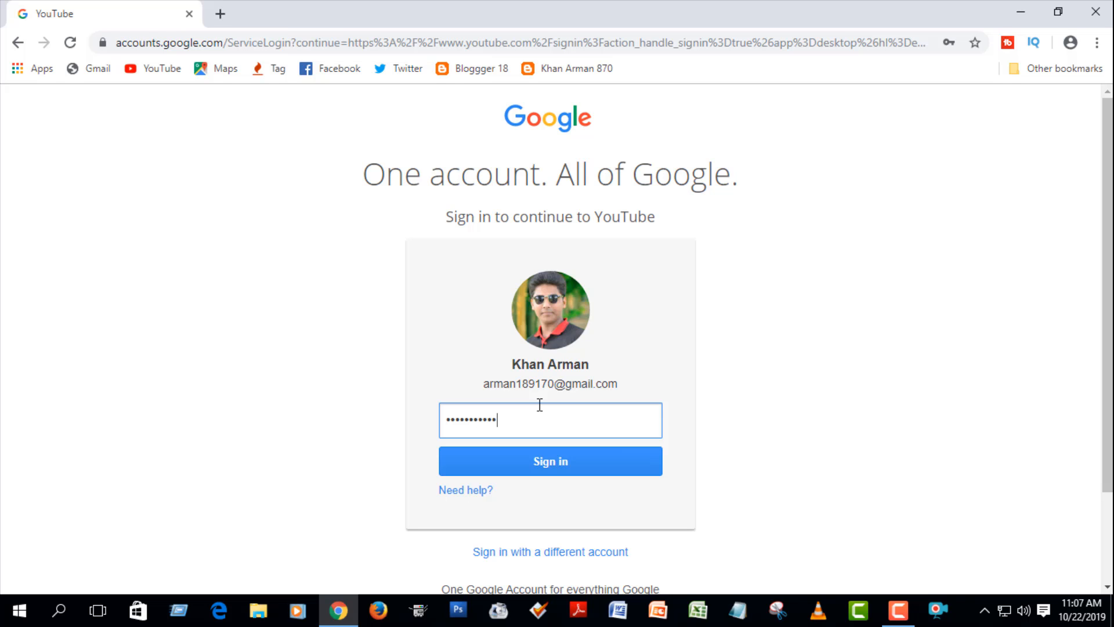
left_click(571, 463)
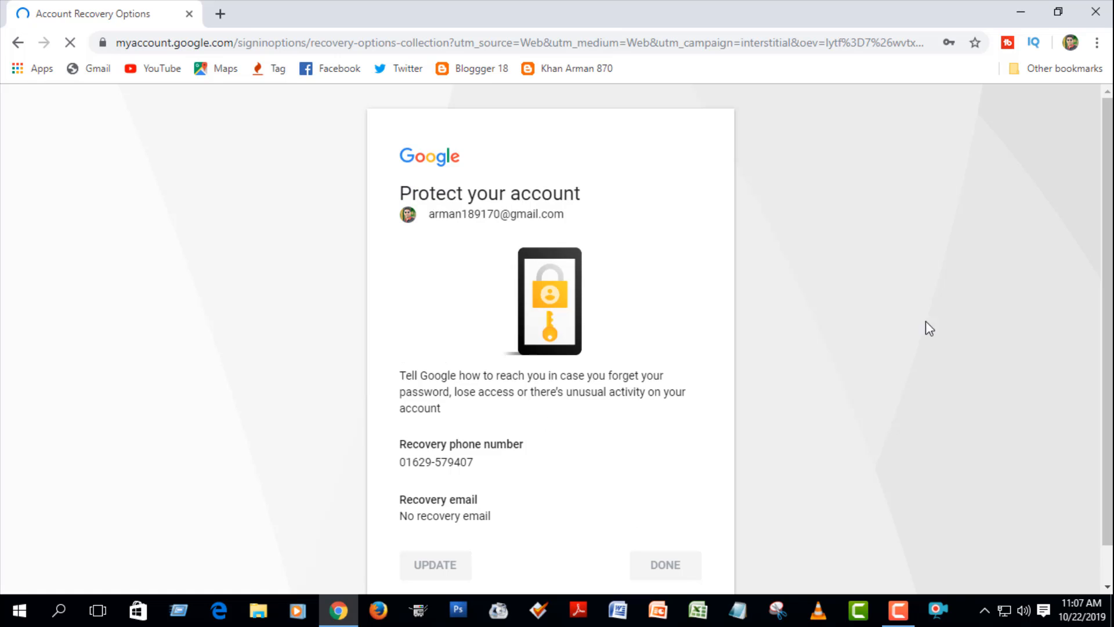
scroll(1106, 261, "down", 1)
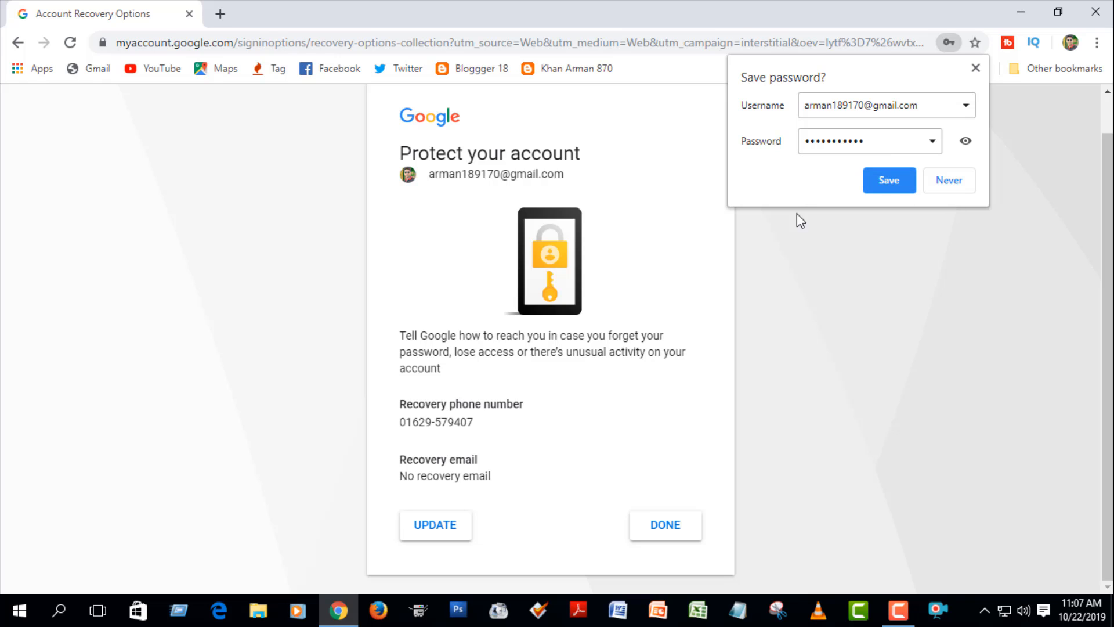
left_click(976, 69)
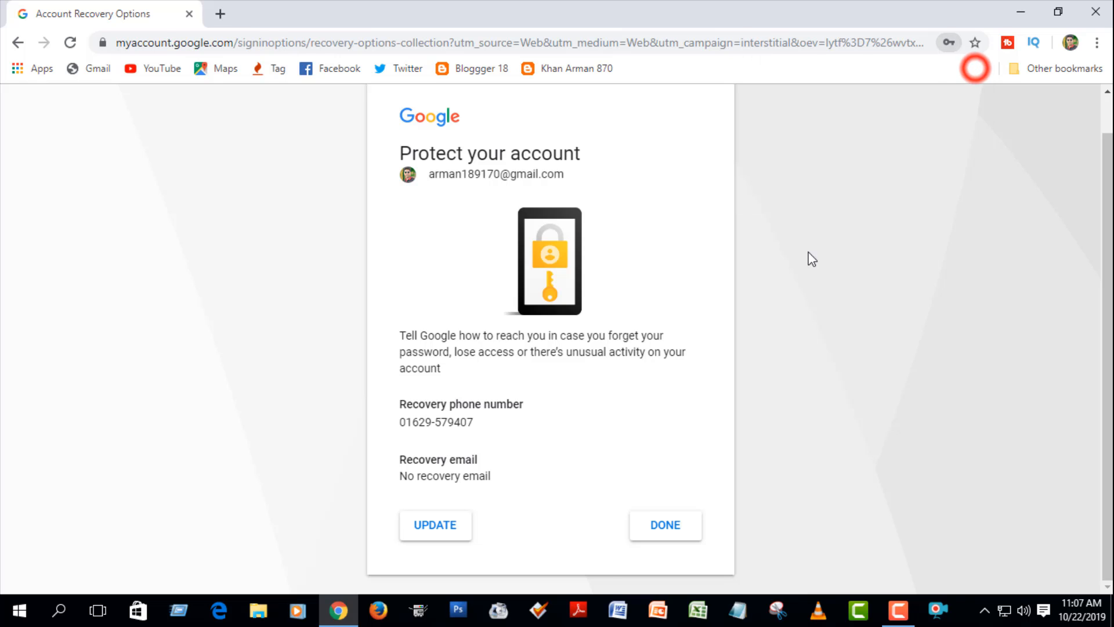
Finish the recovery page, return to YouTube signed in, and show the avatar's account menu
left_click(672, 526)
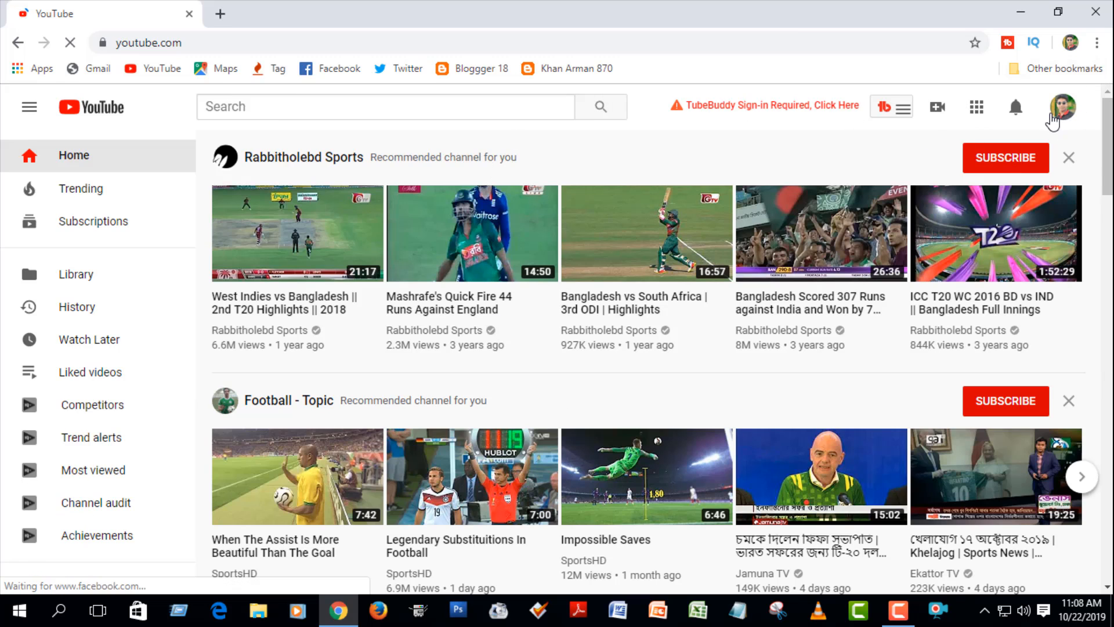
key("ctrl+shift+d")
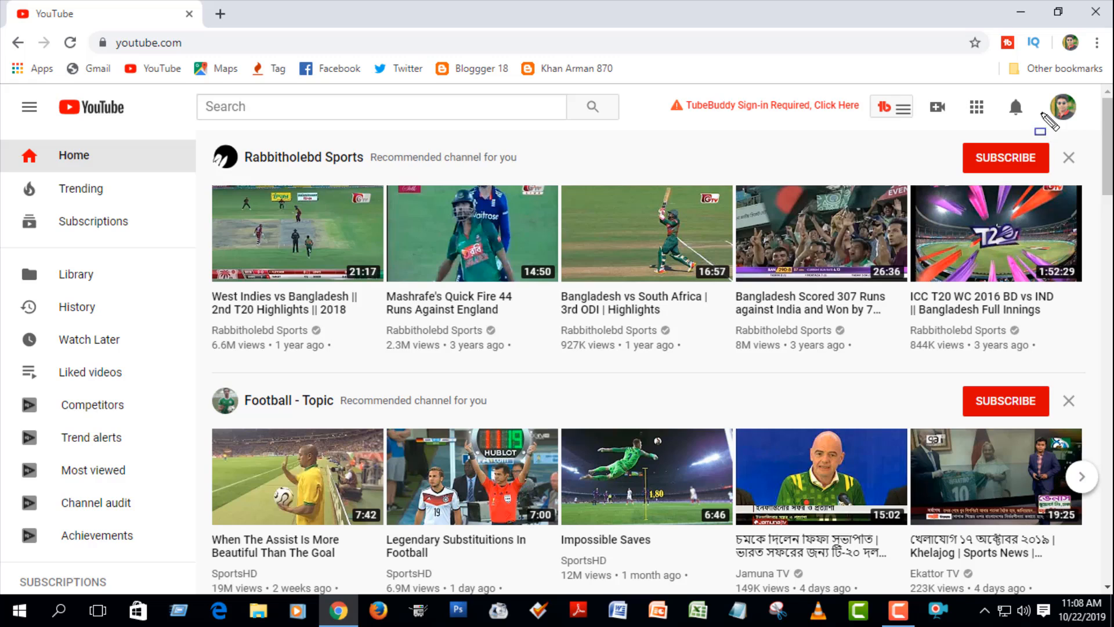
left_click_drag(1044, 89, 1090, 129)
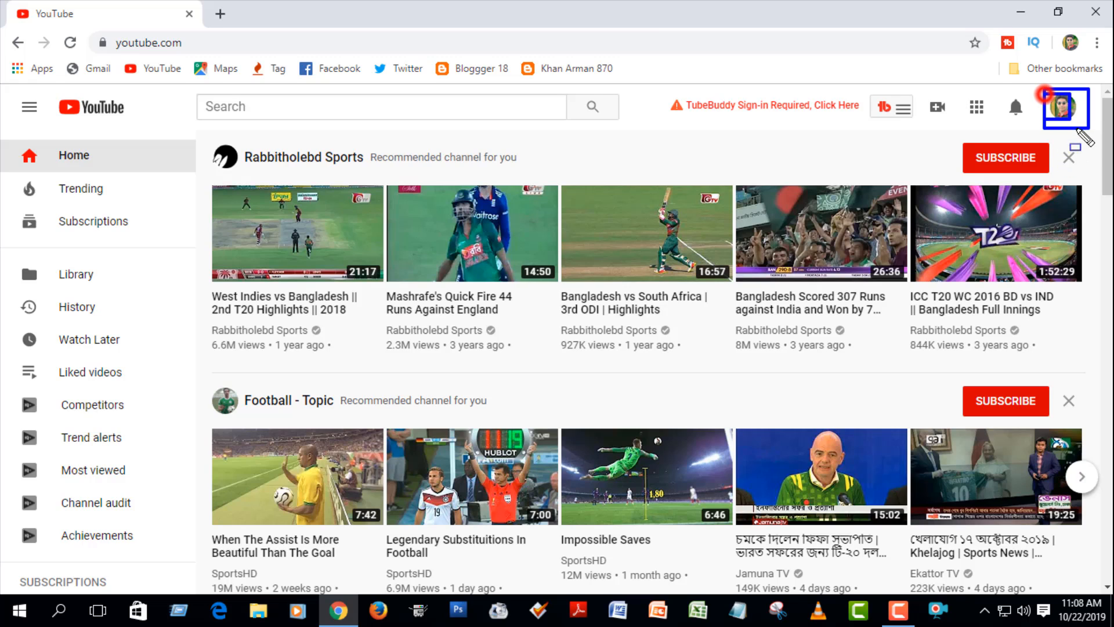
left_click_drag(1043, 89, 1083, 132)
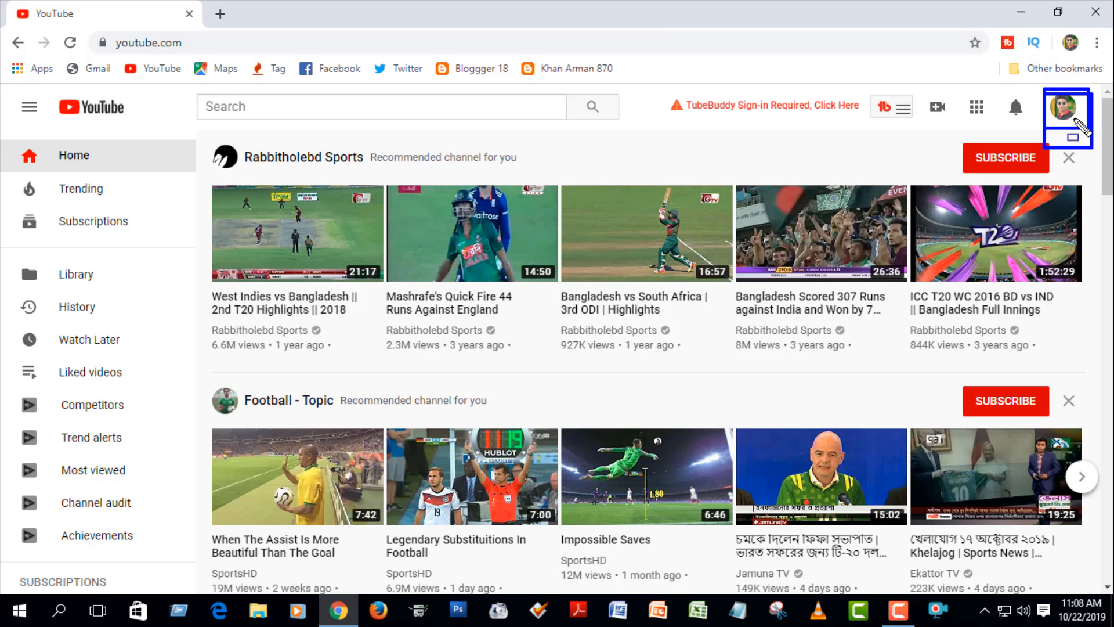
key("Escape")
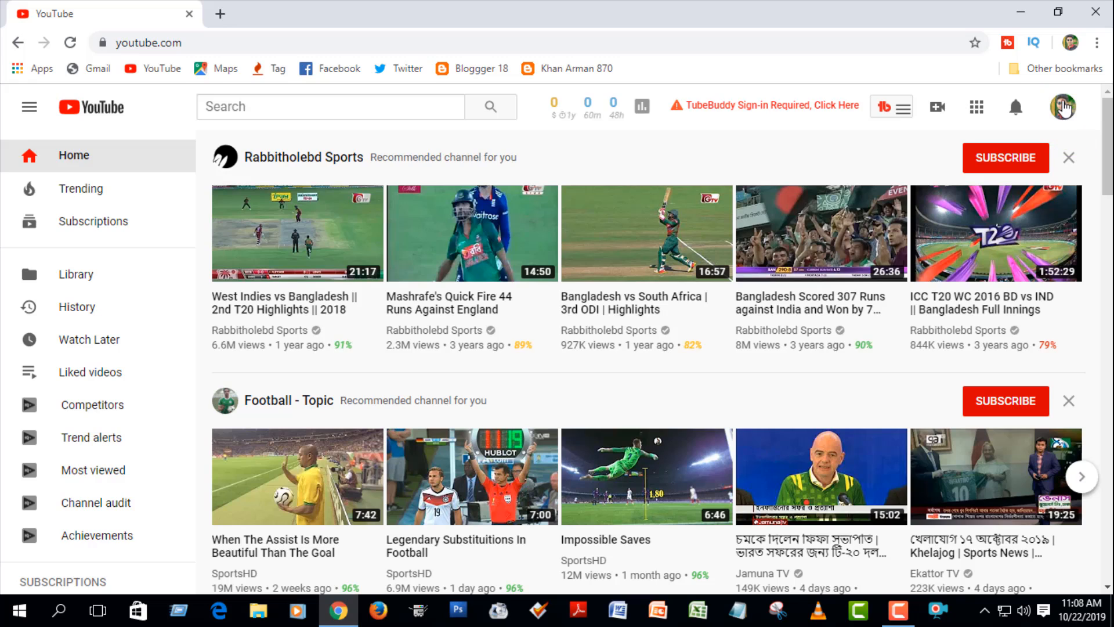
left_click(1063, 107)
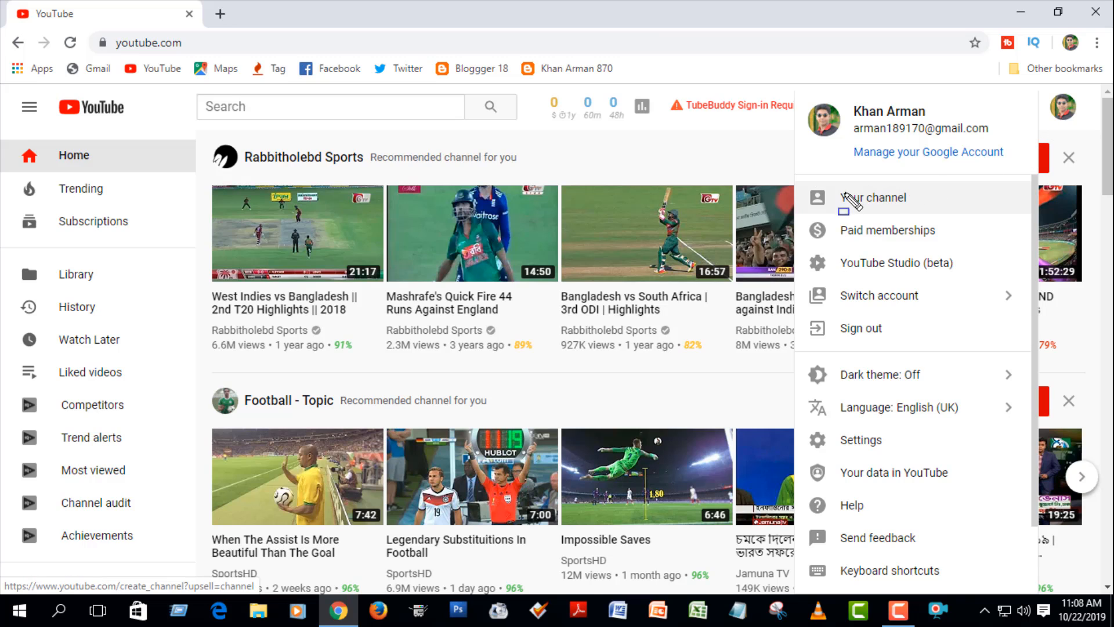
mouse_move(801, 178)
left_mouse_down()
mouse_move(920, 214)
mouse_move(997, 215)
left_mouse_up()
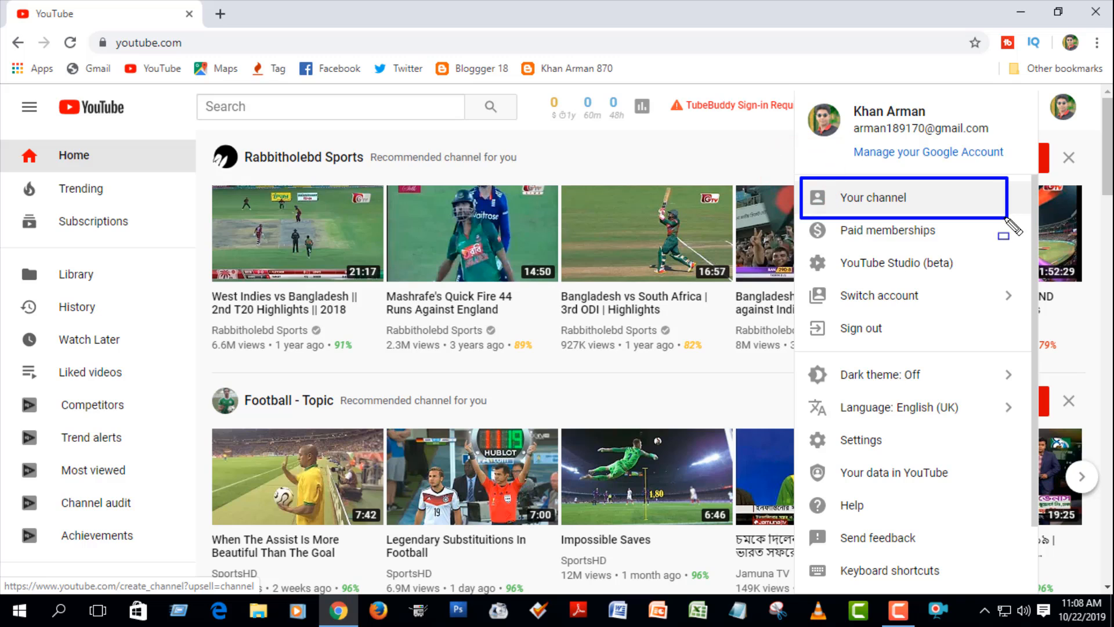
Create the channel from Your channel with first name 'Bd Job' and last name 'Circular'
left_click(886, 198)
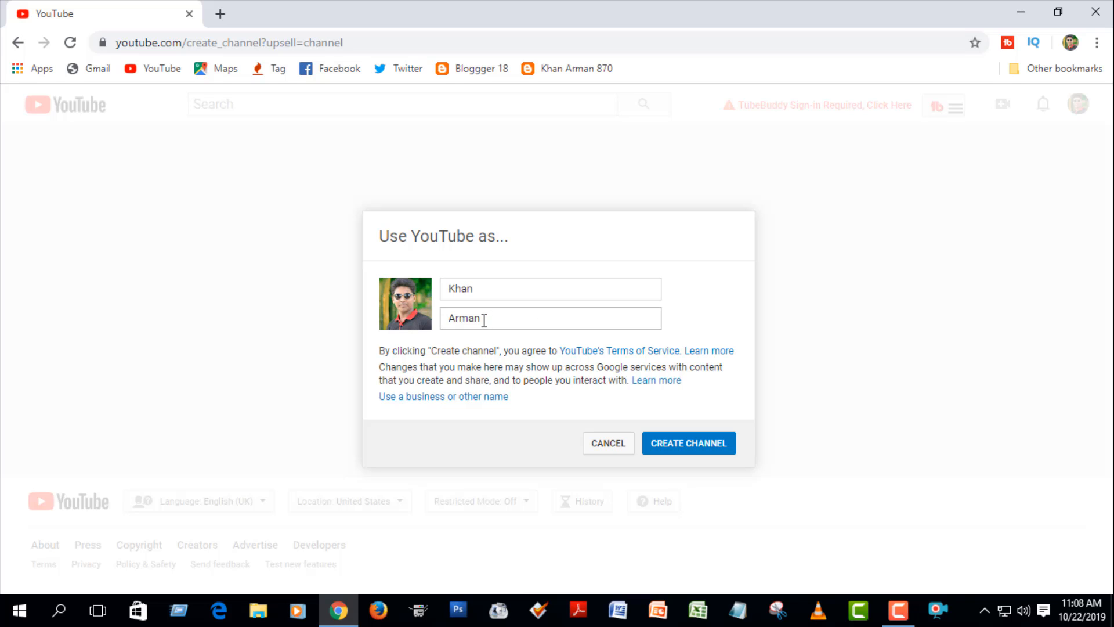
double_click(486, 289)
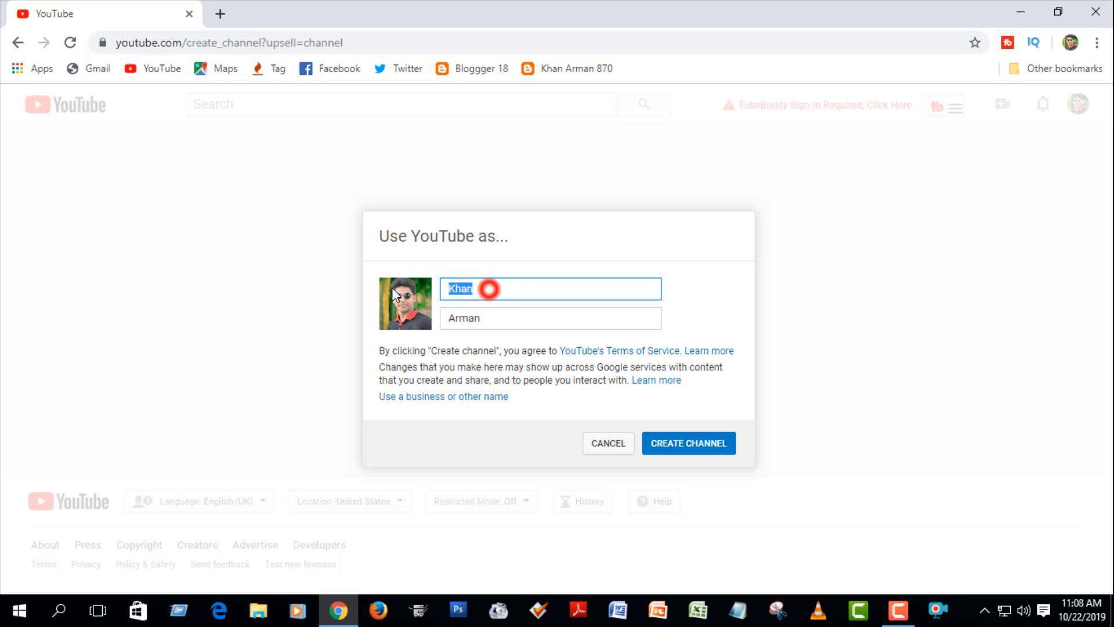
double_click(508, 312)
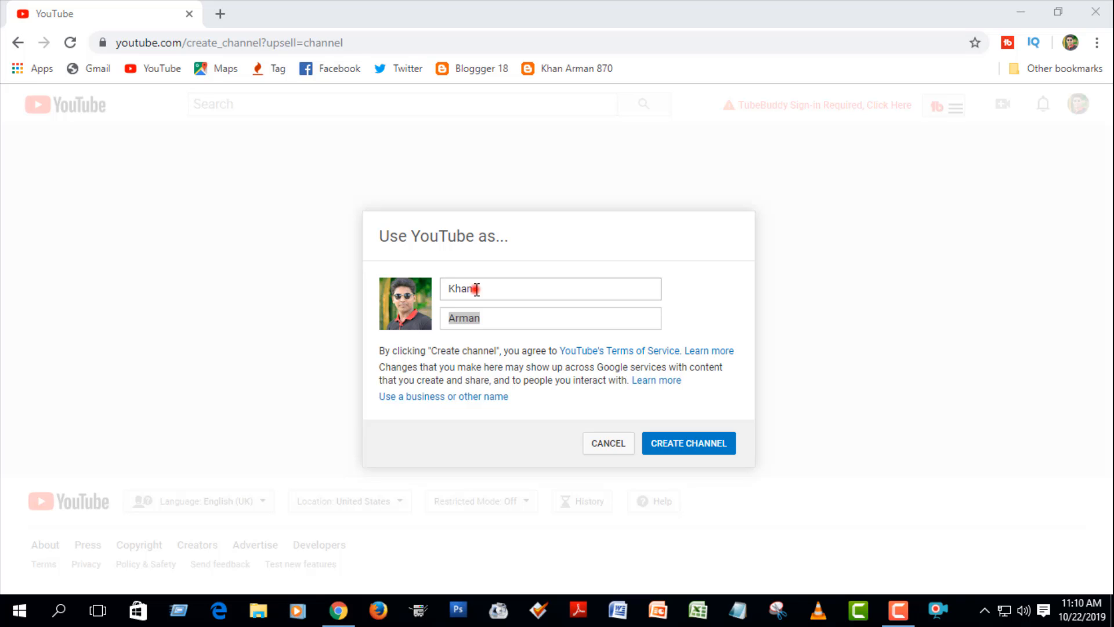
double_click(477, 289)
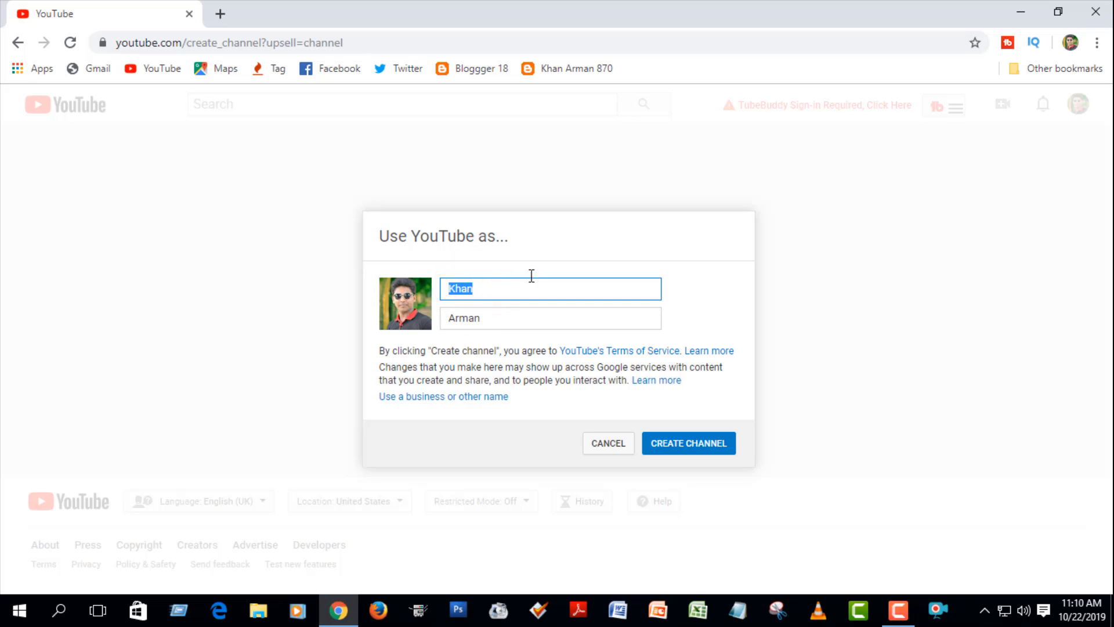
left_click_drag(391, 243, 518, 254)
double_click(485, 290)
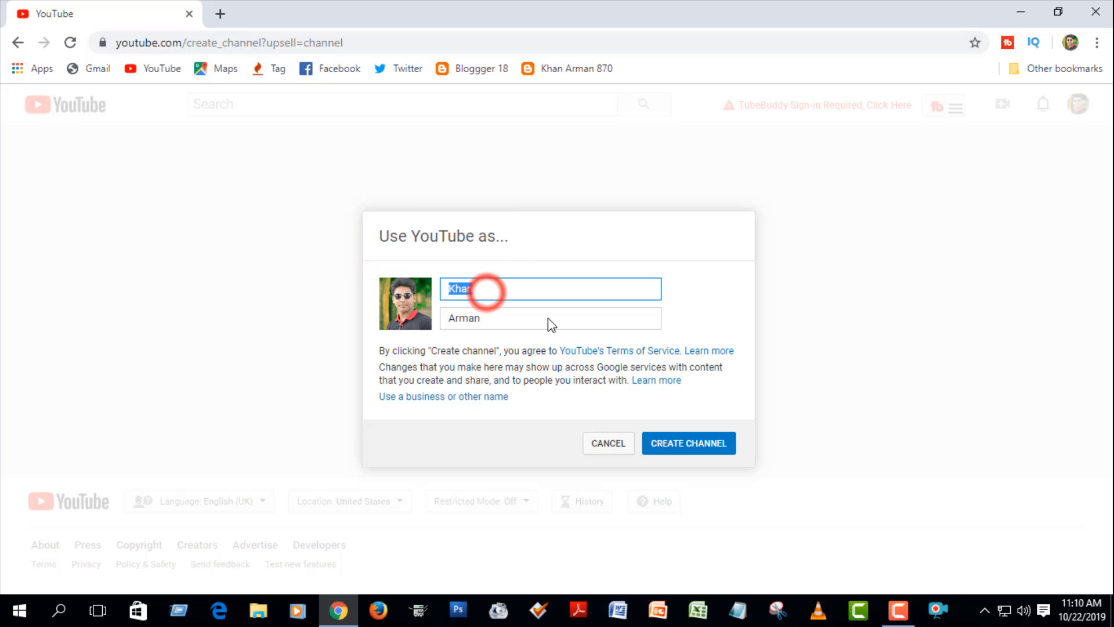
type("Bd Job")
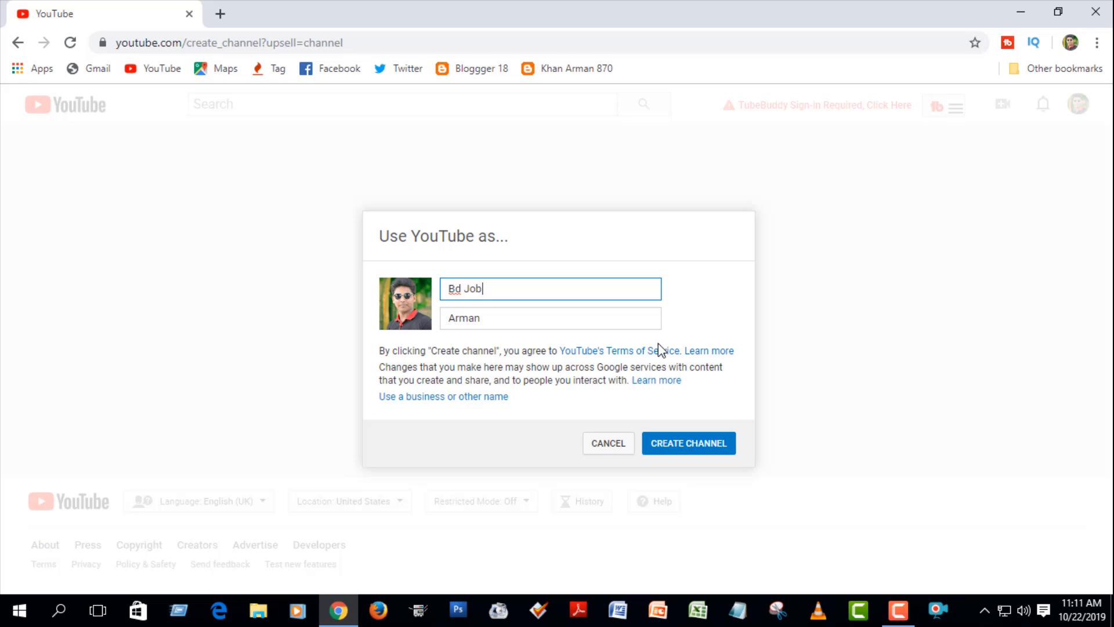
double_click(505, 318)
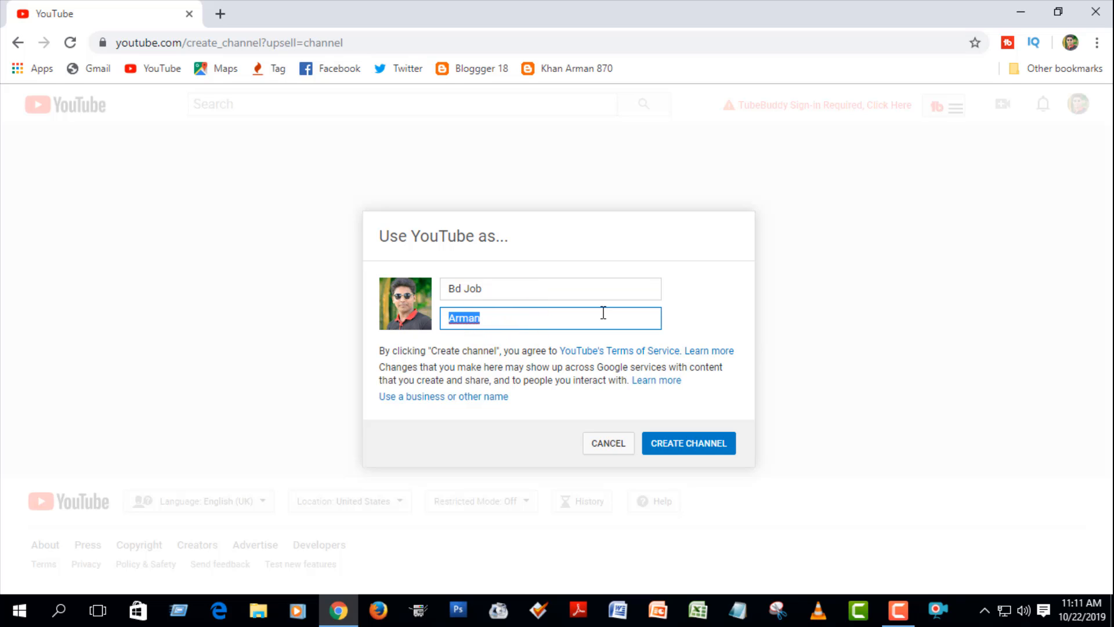
type("Circular")
left_click(689, 444)
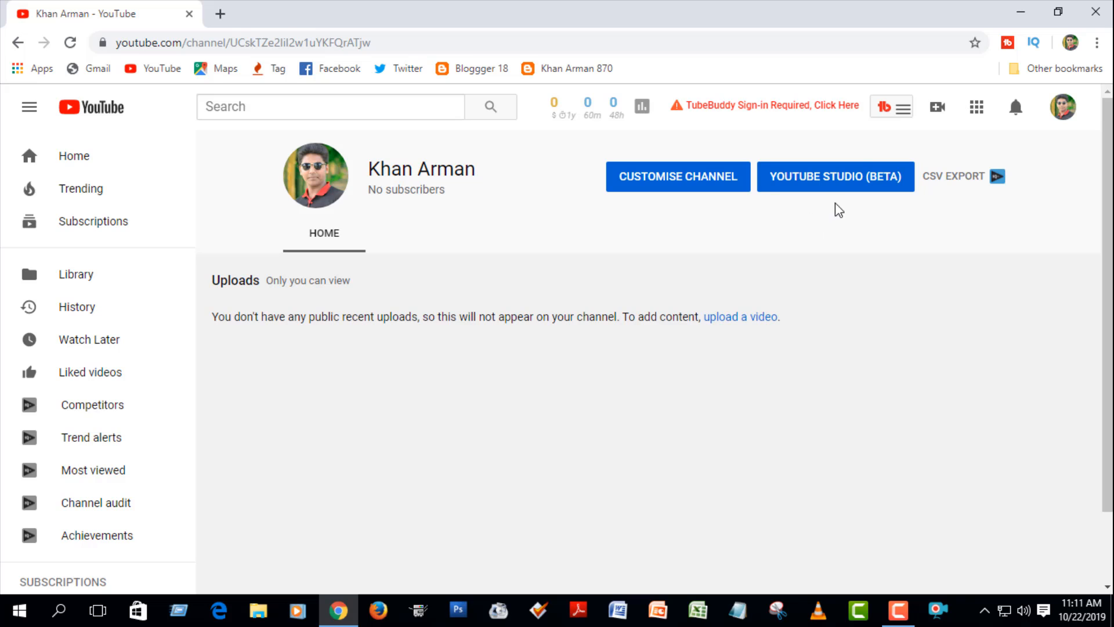
Navigate to the Bd Job Circular channel page, still without channel art
left_click(699, 174)
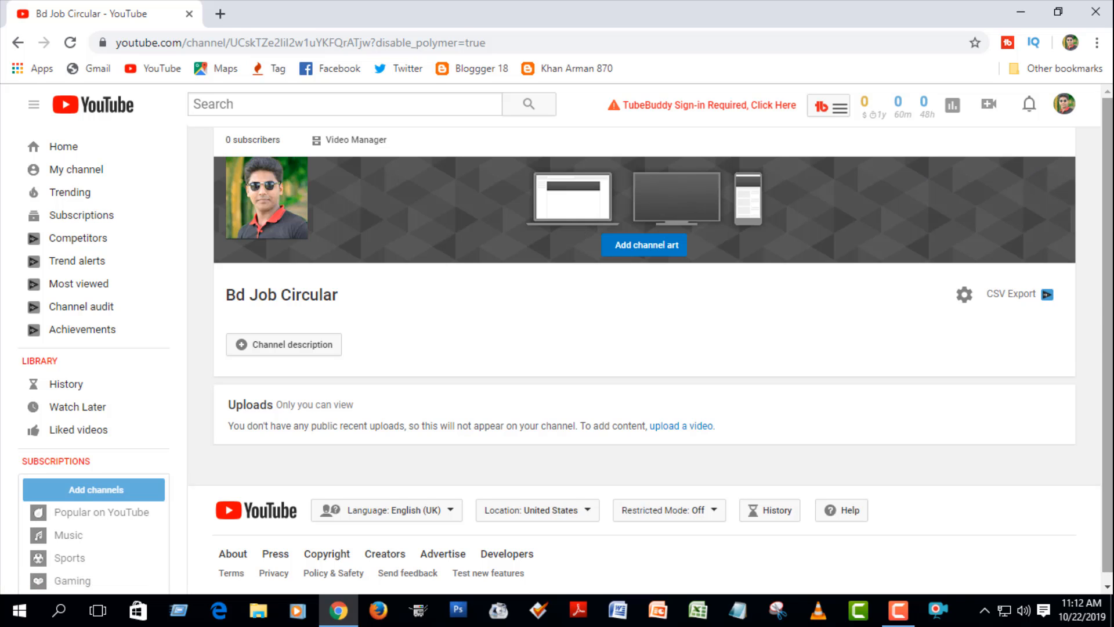
left_click_drag(1111, 230, 1101, 198)
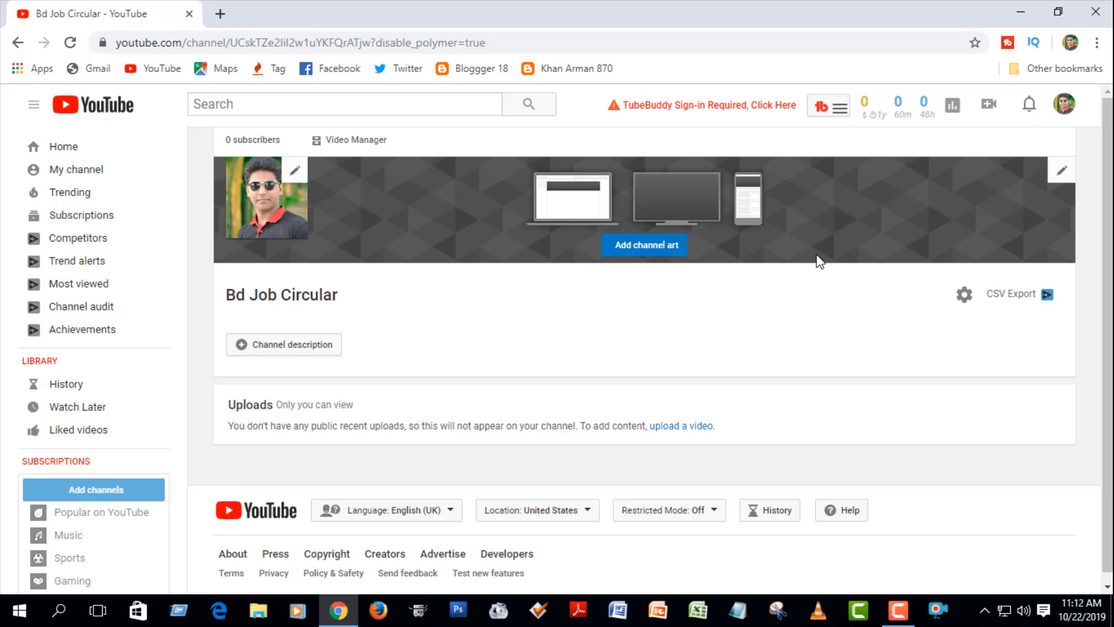
Go to the channel page and launch Creator Studio from the account menu
left_click(96, 170)
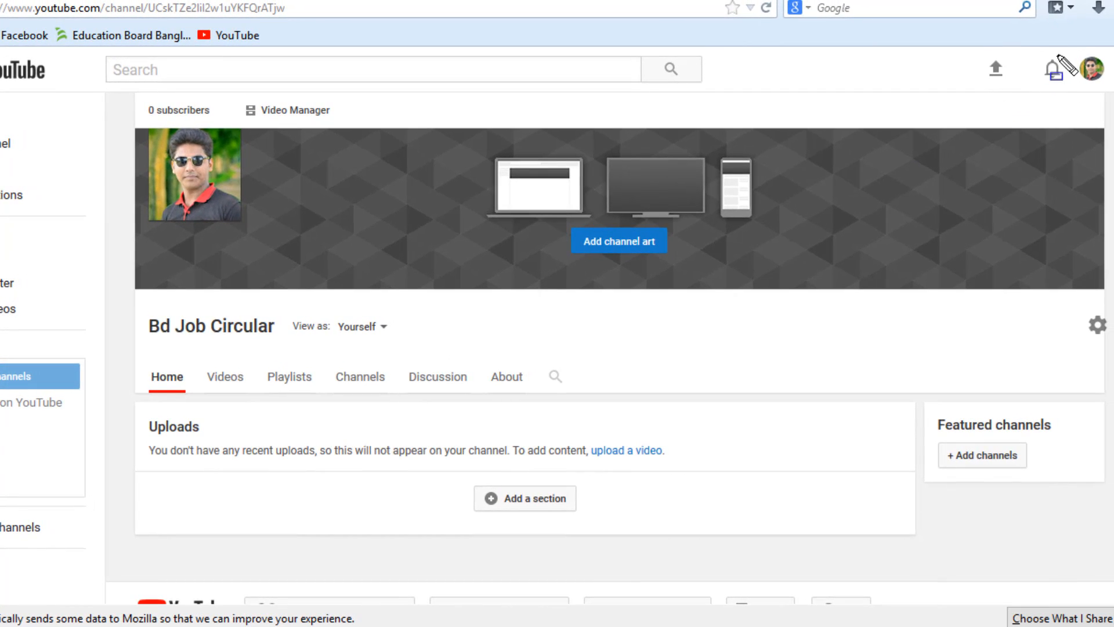
left_click(1100, 68)
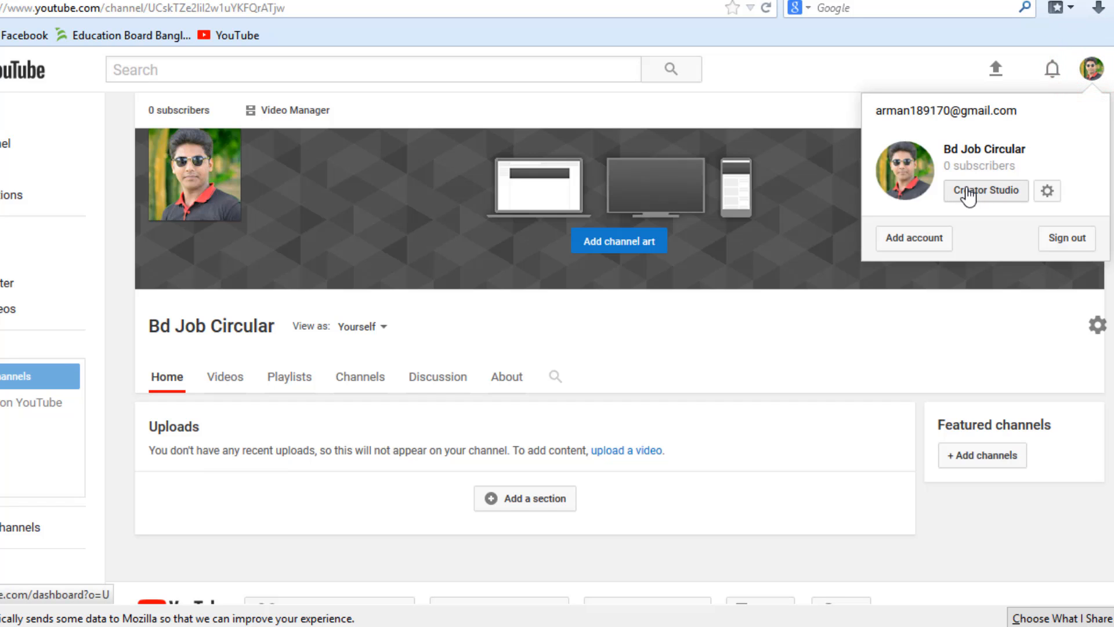
left_click_drag(937, 166, 994, 193)
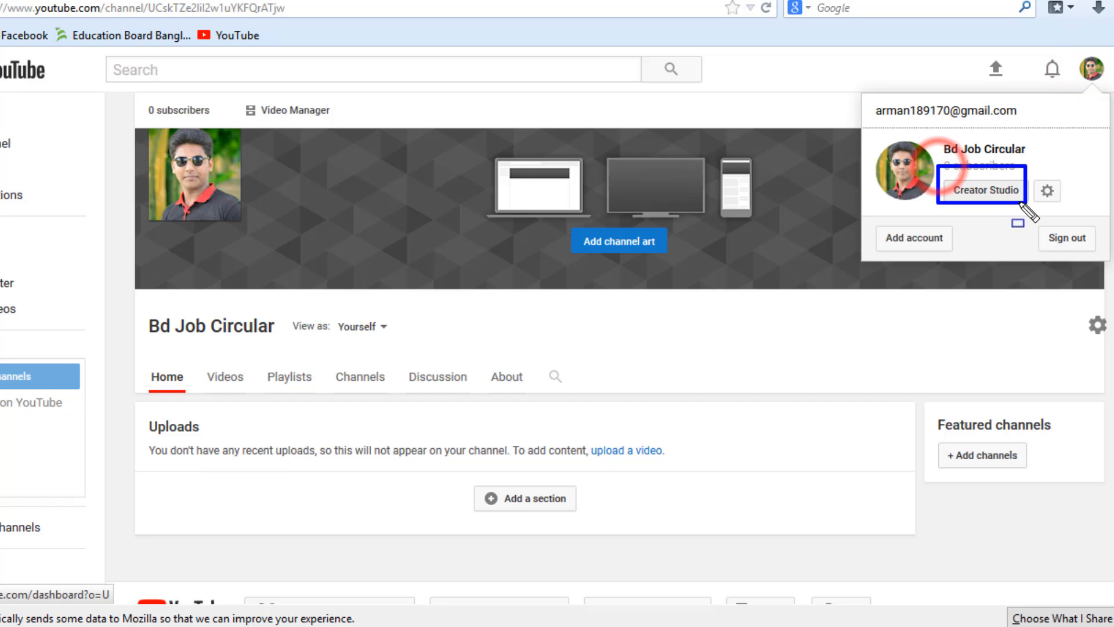
left_click(995, 194)
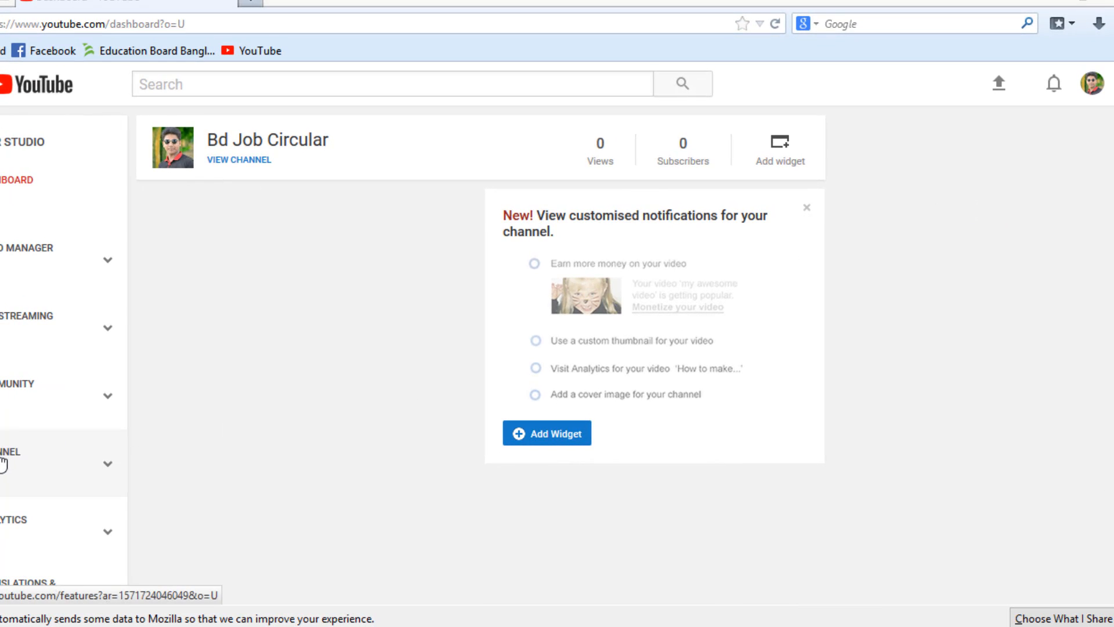
Show the CHANNEL > Status and features page with strikes and feature eligibility
left_click_drag(5, 421, 213, 507)
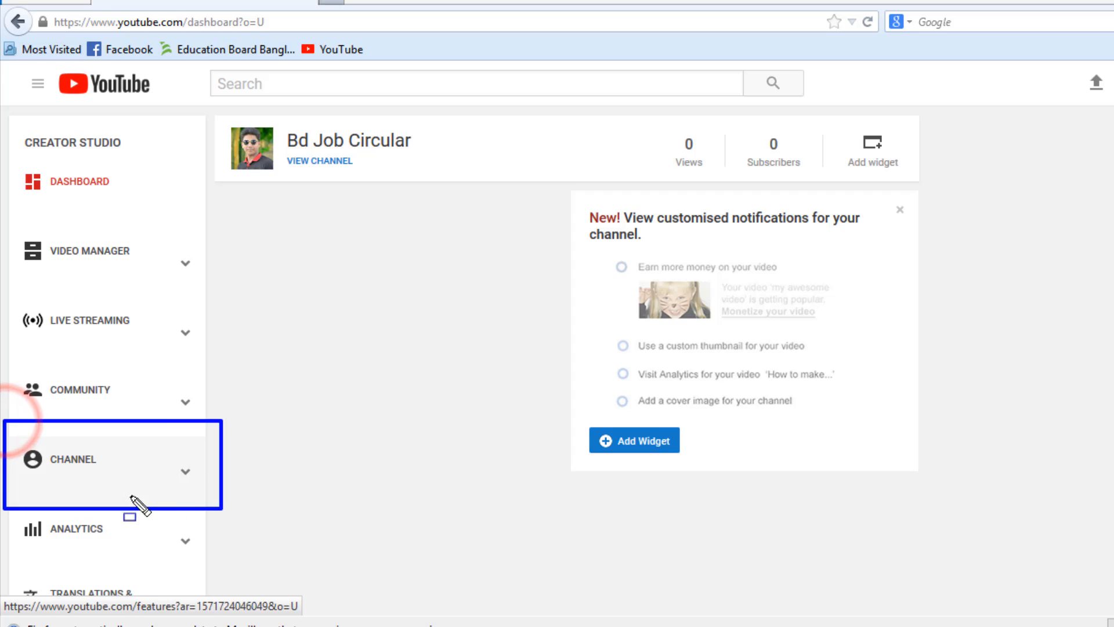
left_click_drag(14, 433, 219, 521)
key("Escape")
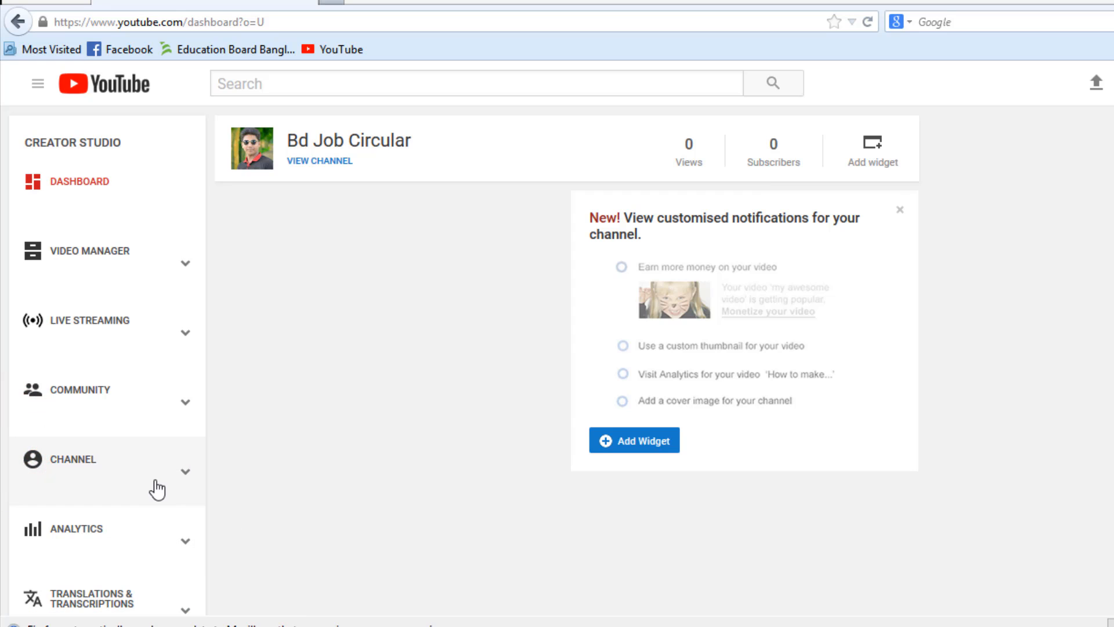
left_click(93, 463)
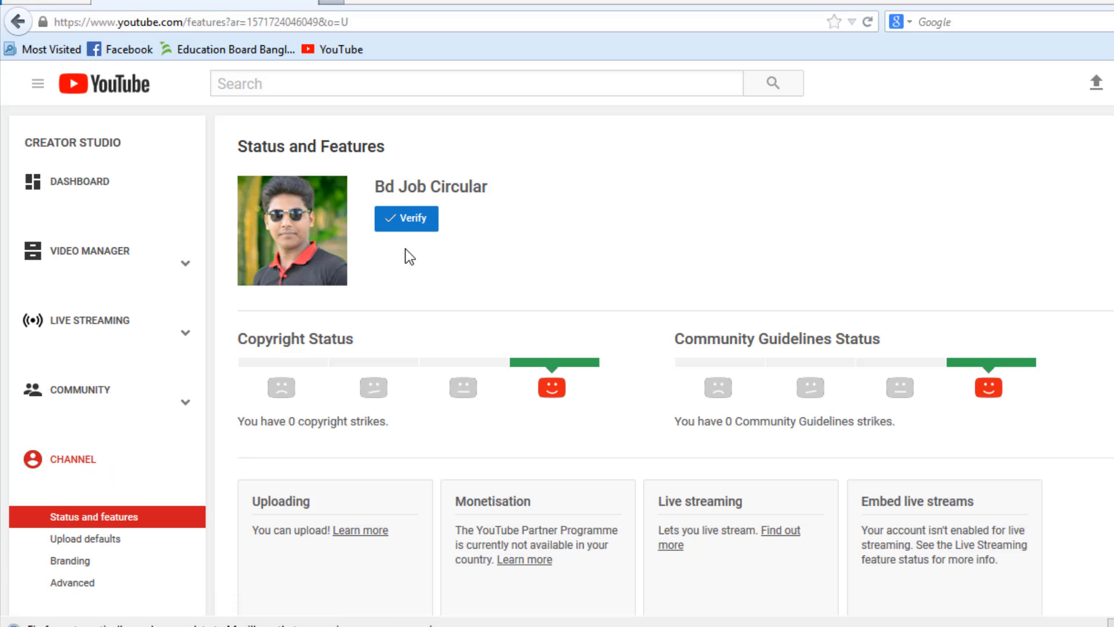
key("ctrl+alt+d")
left_click_drag(355, 178, 504, 287)
key("Escape")
left_click_drag(371, 189, 430, 240)
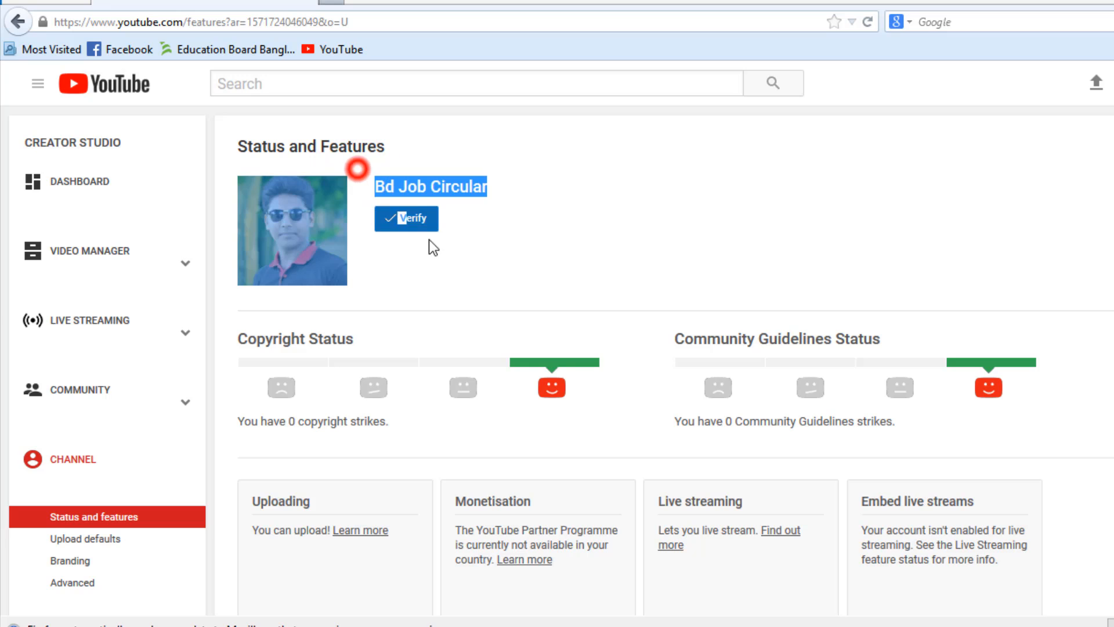
left_click(466, 235)
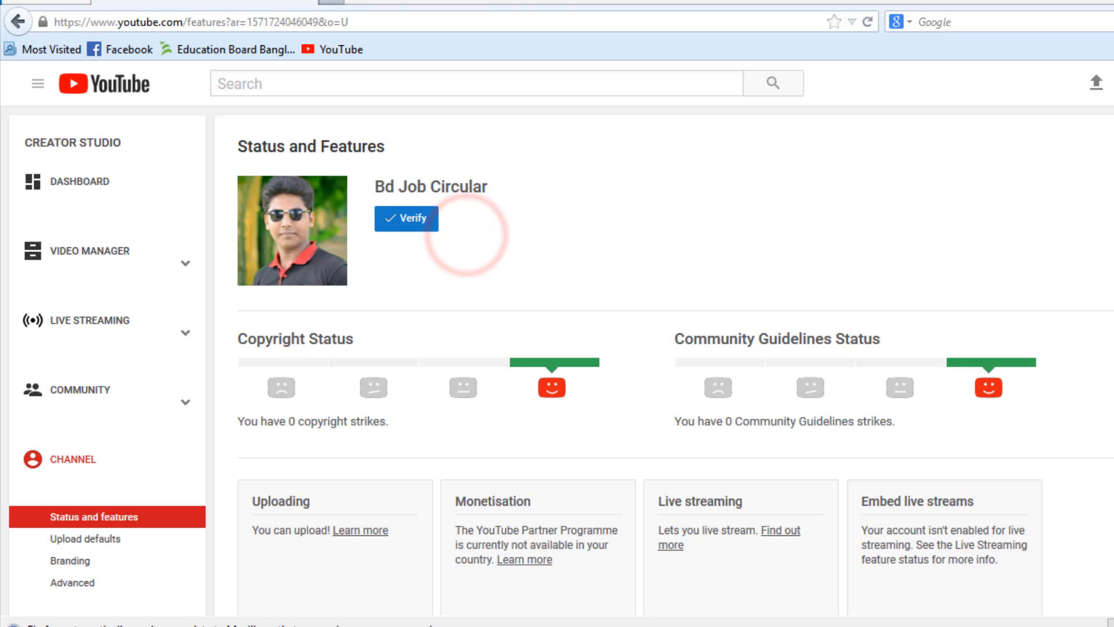
scroll(559, 229, "down", 10)
scroll(557, 337, "up", 5)
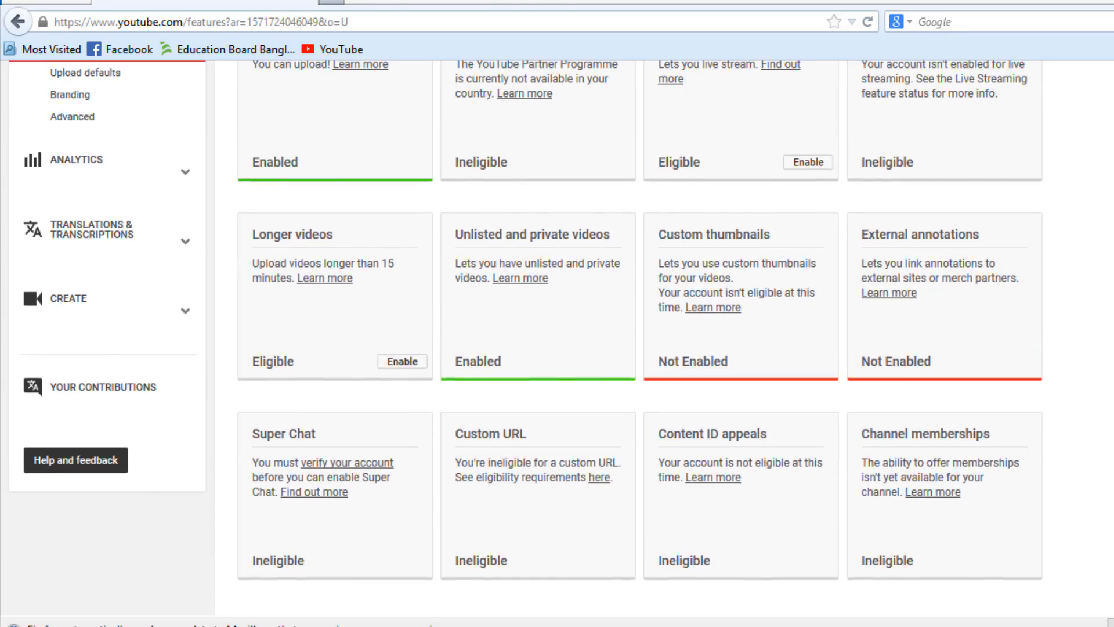
scroll(435, 225, "up", 5)
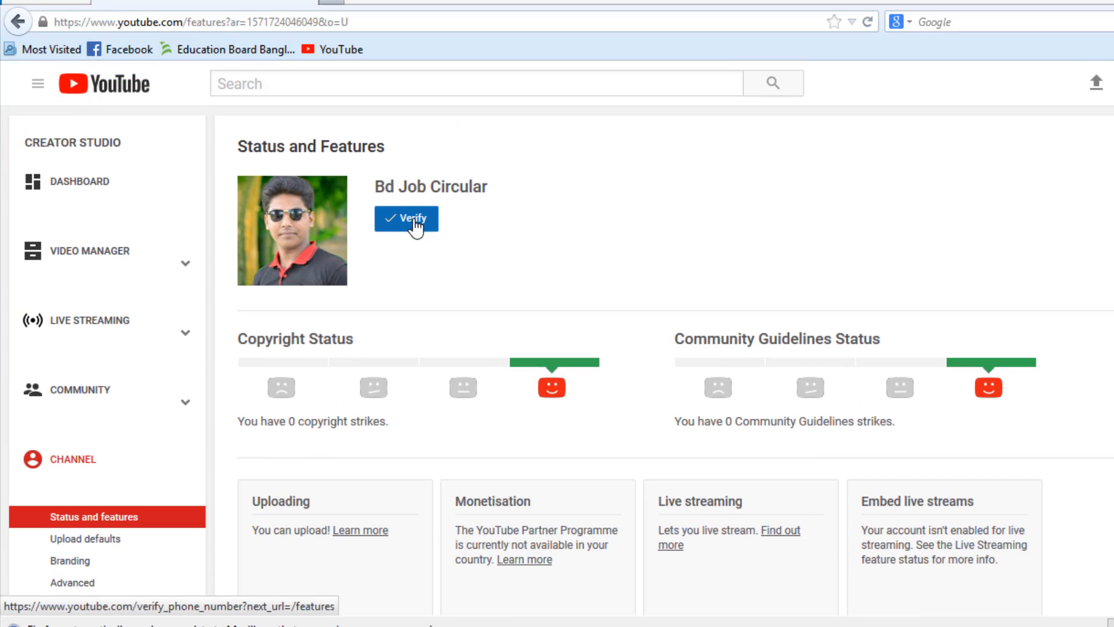
Start account verification, choosing to receive the code by text message
left_click(423, 219)
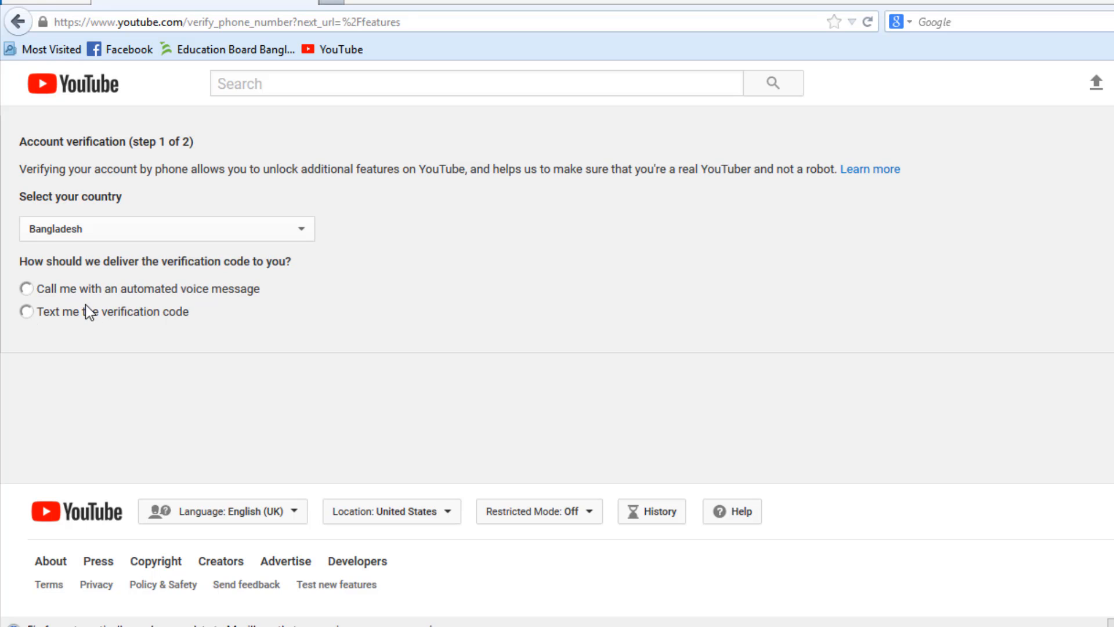
left_click(27, 312)
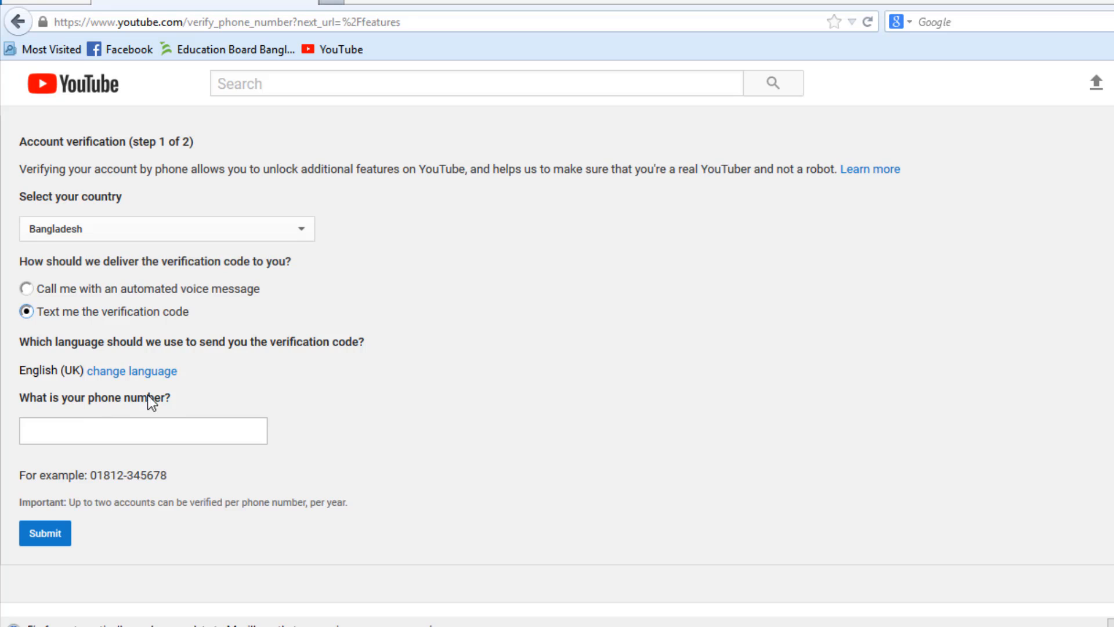
left_click_drag(177, 398, 36, 398)
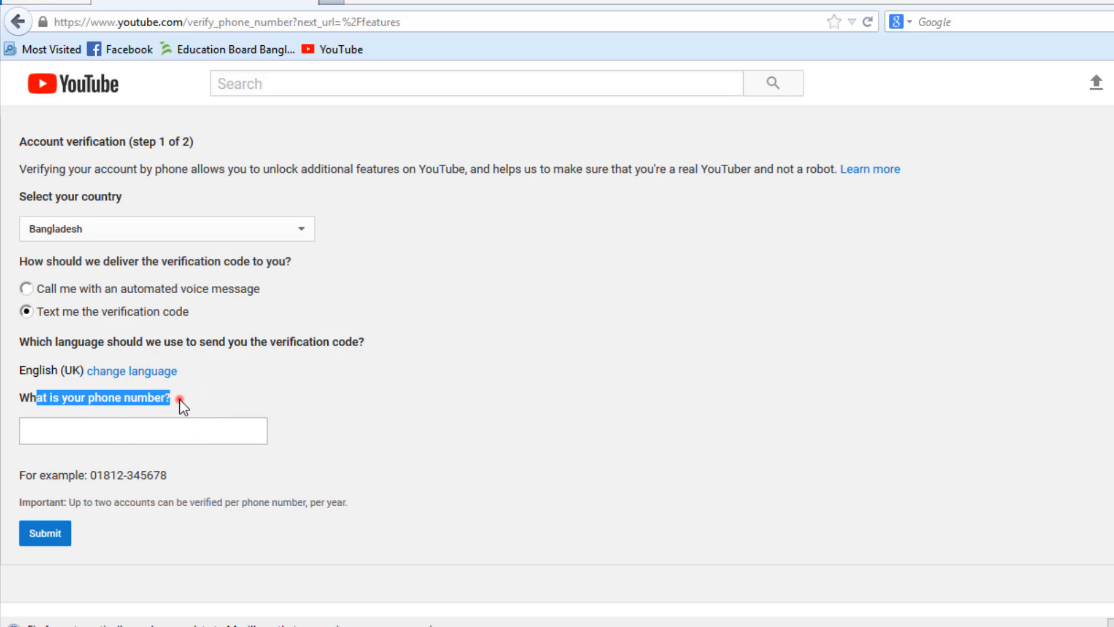
Enter the phone number and submit it to receive the verification code
left_click(112, 427)
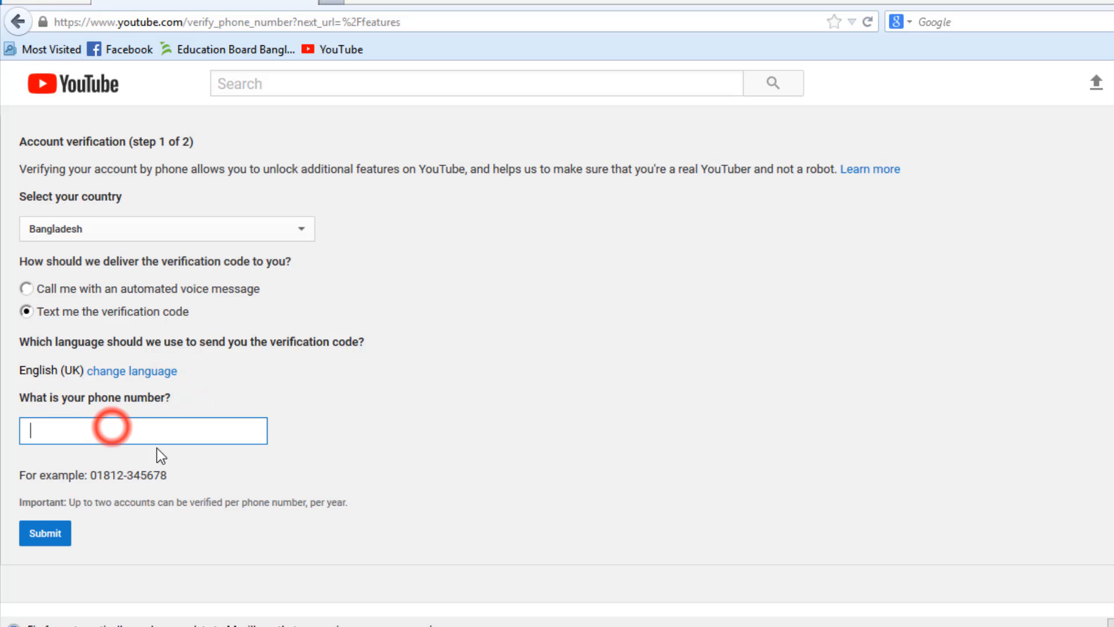
left_click(120, 428)
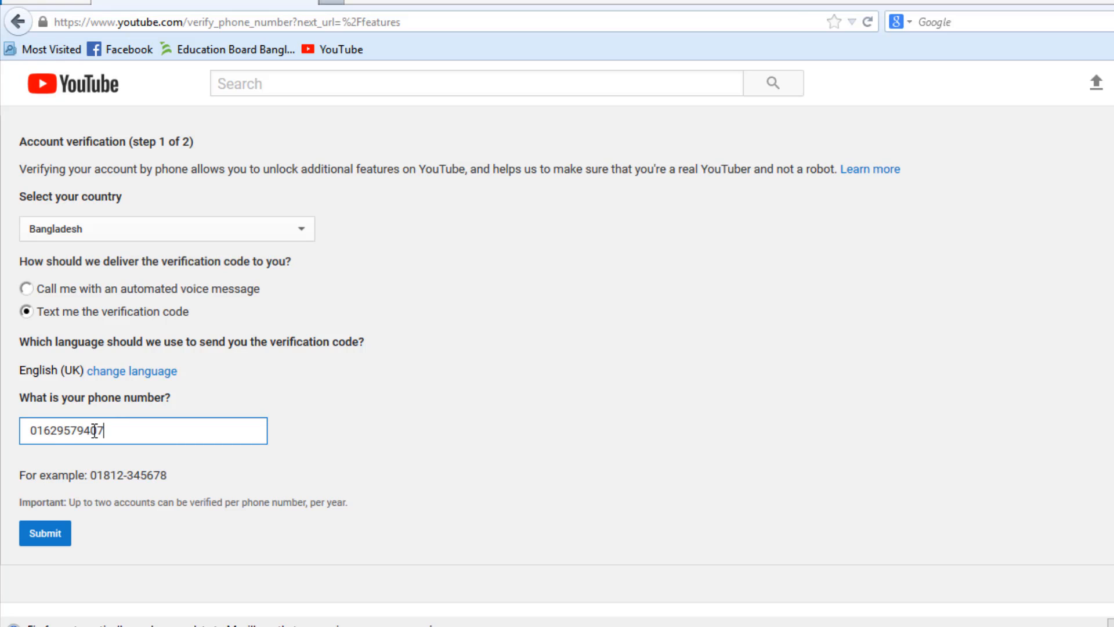
left_click(51, 434)
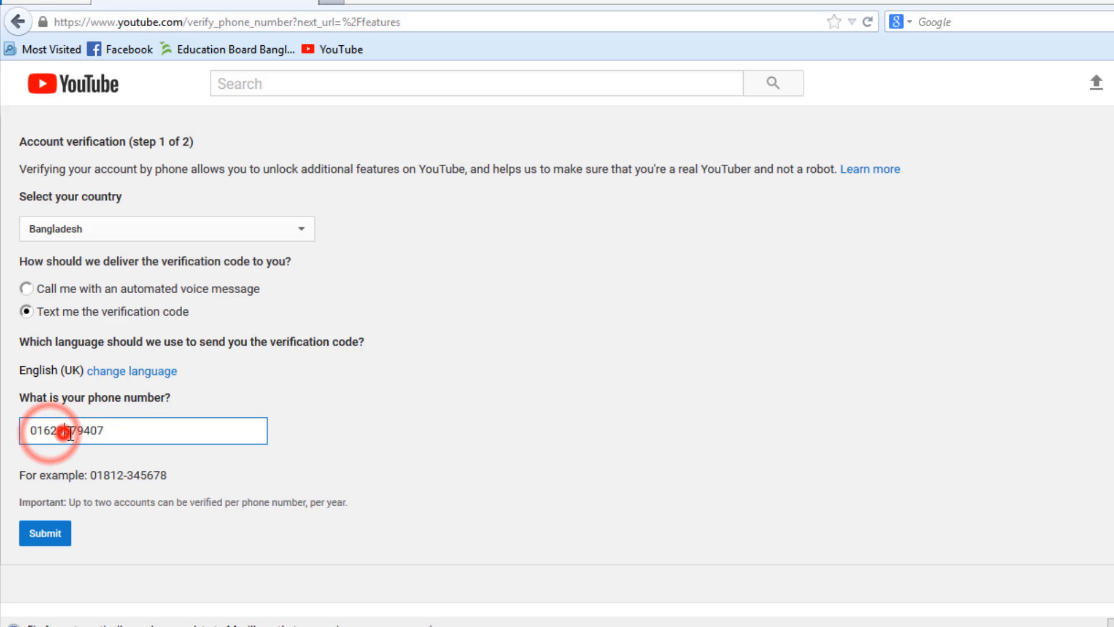
left_click(84, 430)
left_click(113, 430)
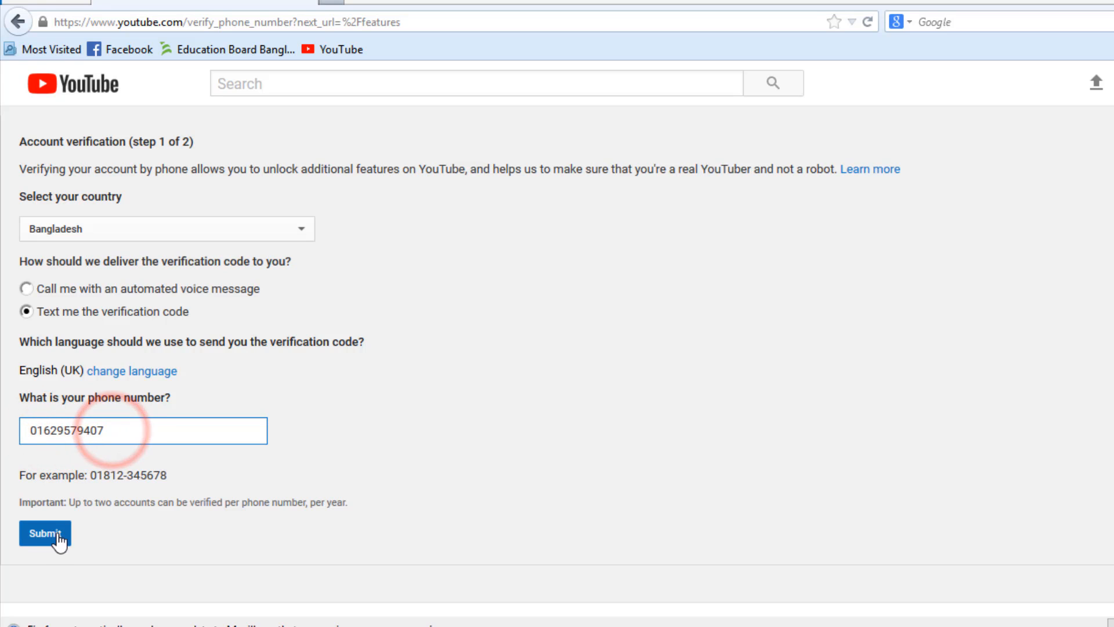
key("ctrl+shift+d")
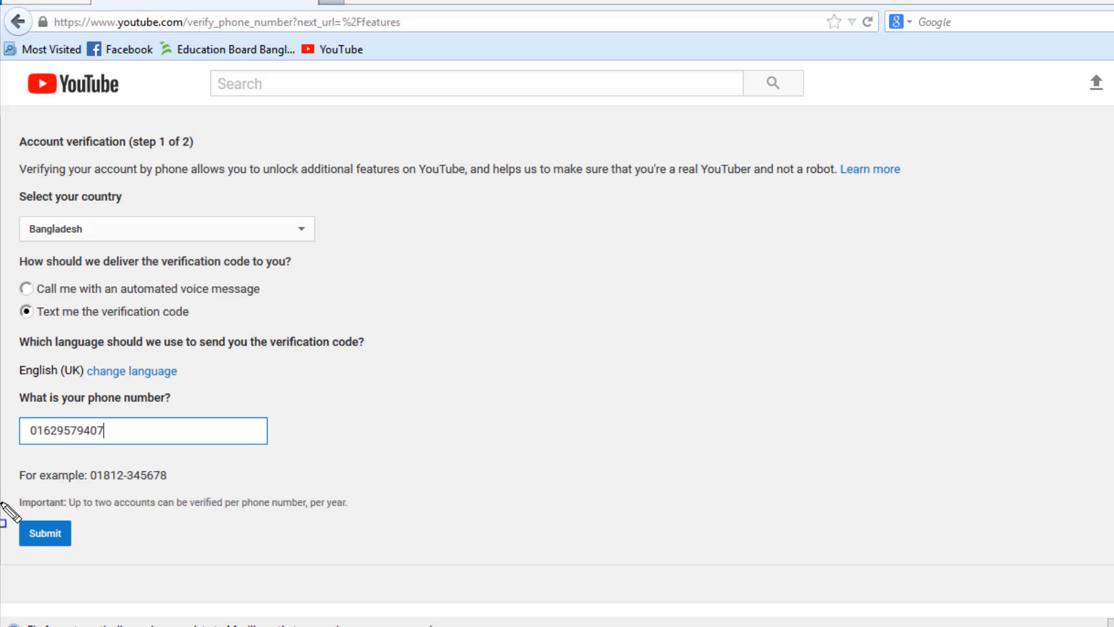
left_click_drag(2, 502, 85, 602)
left_click_drag(14, 515, 87, 555)
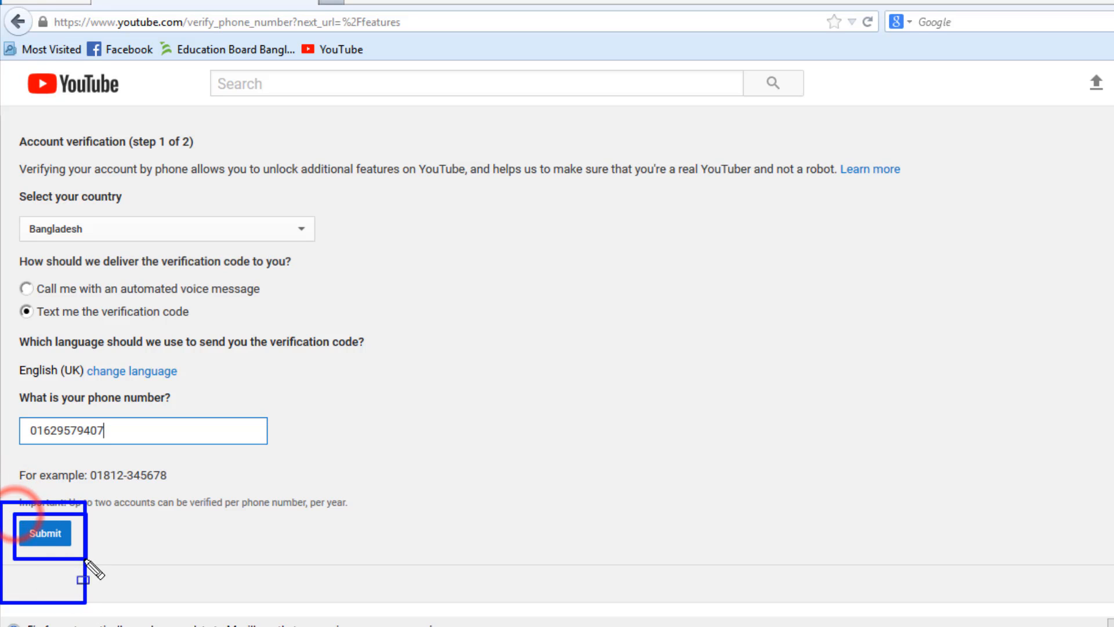
key("Escape")
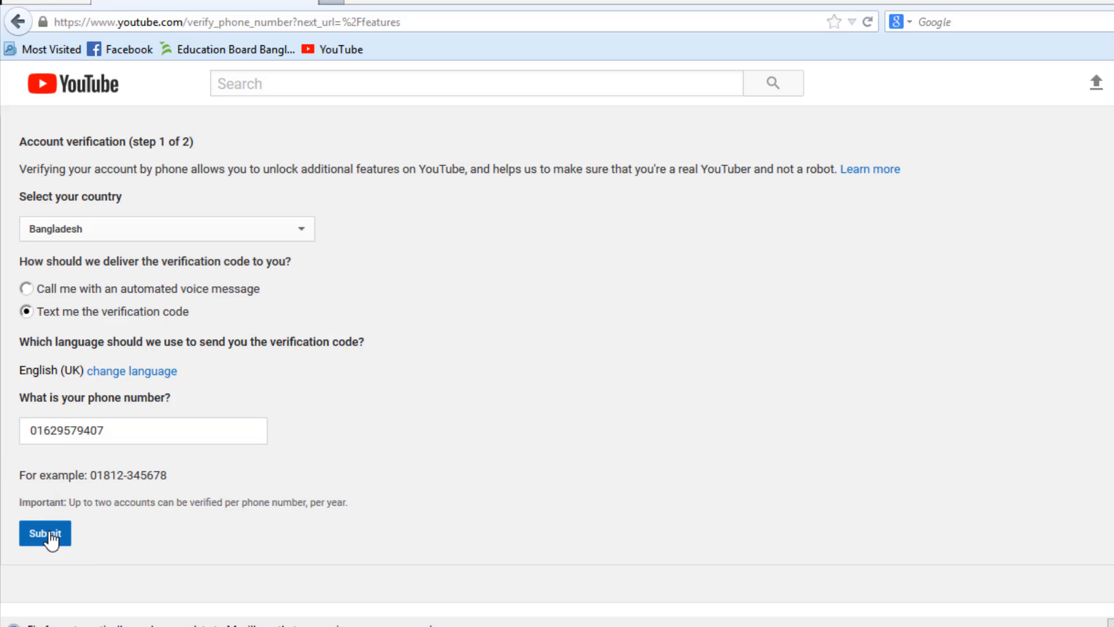
left_click(51, 535)
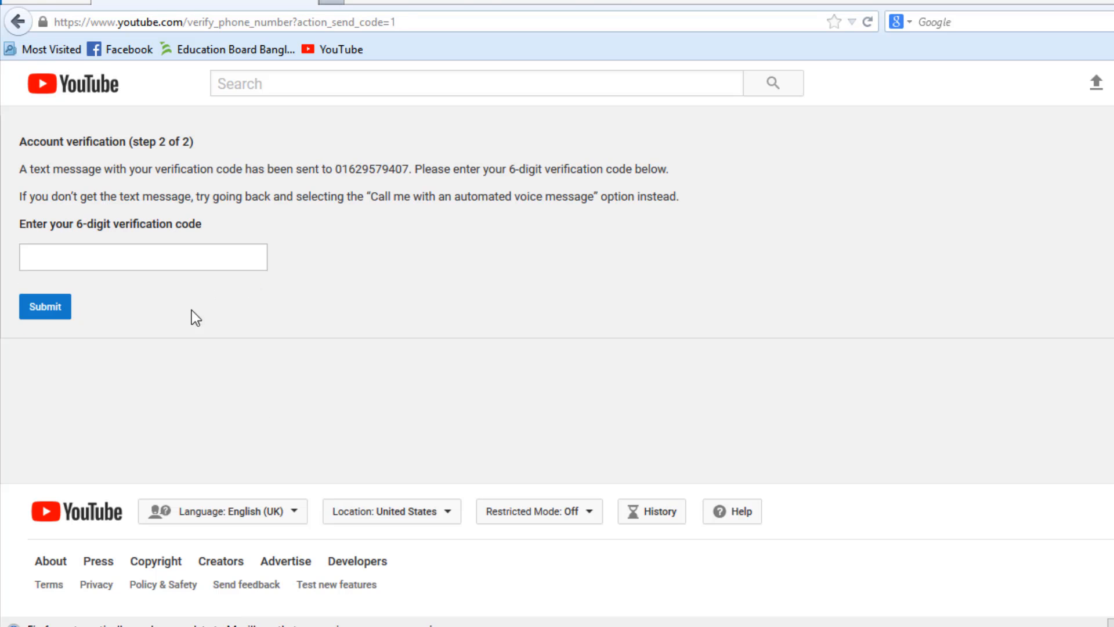
Enter the texted verification code, submit it, and continue back to Status and features
left_click(72, 257)
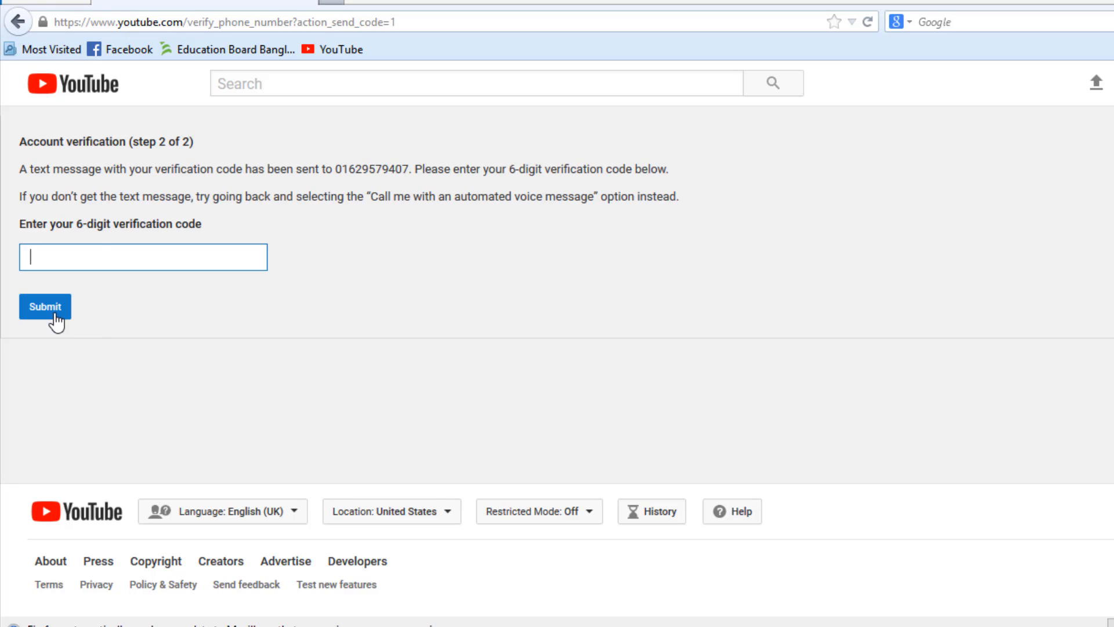
left_click(57, 309)
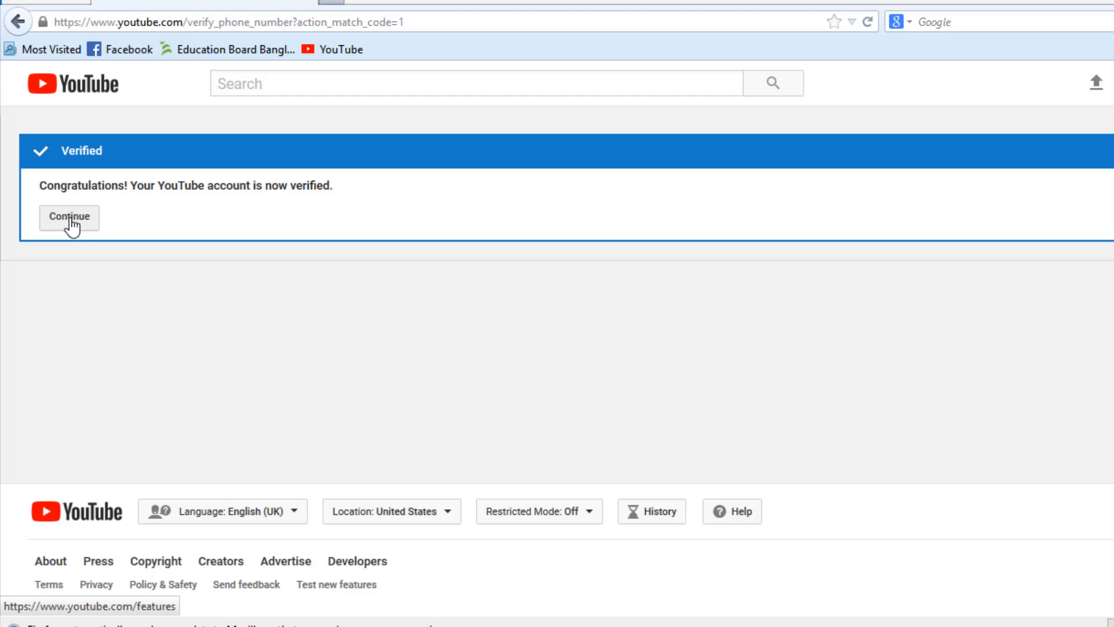
left_click_drag(333, 185, 46, 185)
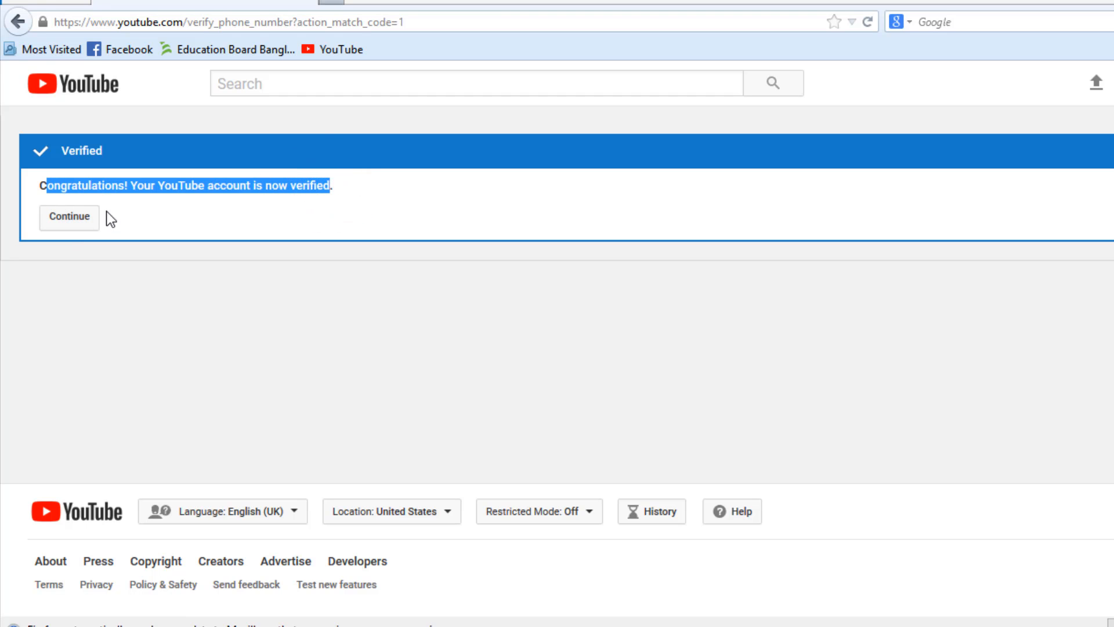
left_click(68, 222)
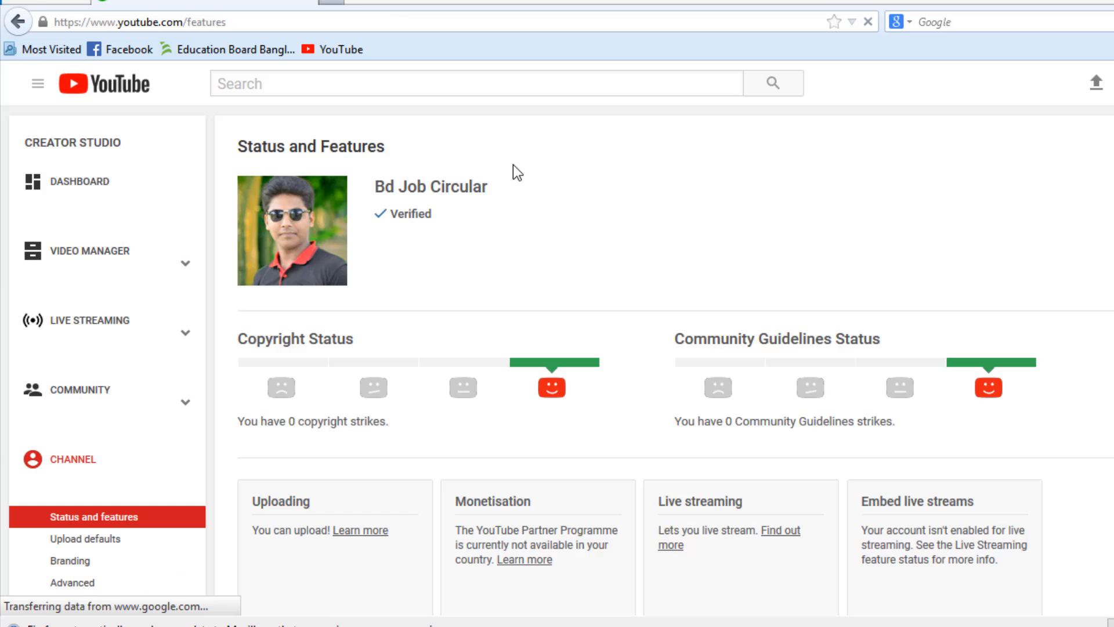
Highlight the channel's Verified status text
left_click_drag(382, 214, 483, 203)
left_click_drag(385, 219, 429, 216)
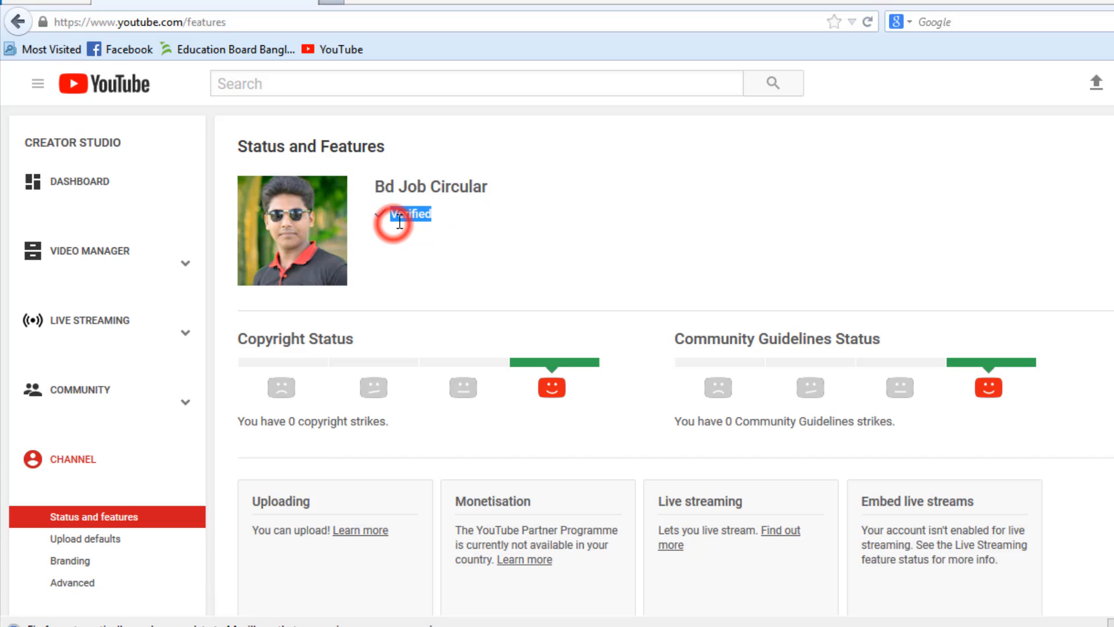
left_click(521, 222)
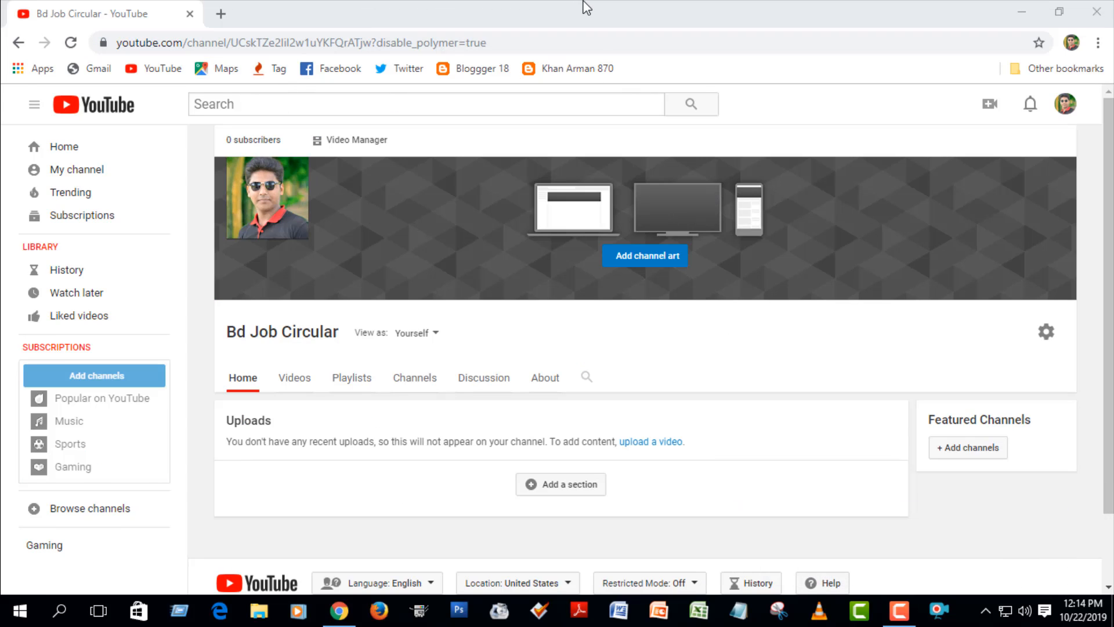
Open Add channel art, browse Your photos and Gallery, and pick the lake photo
left_click(639, 255)
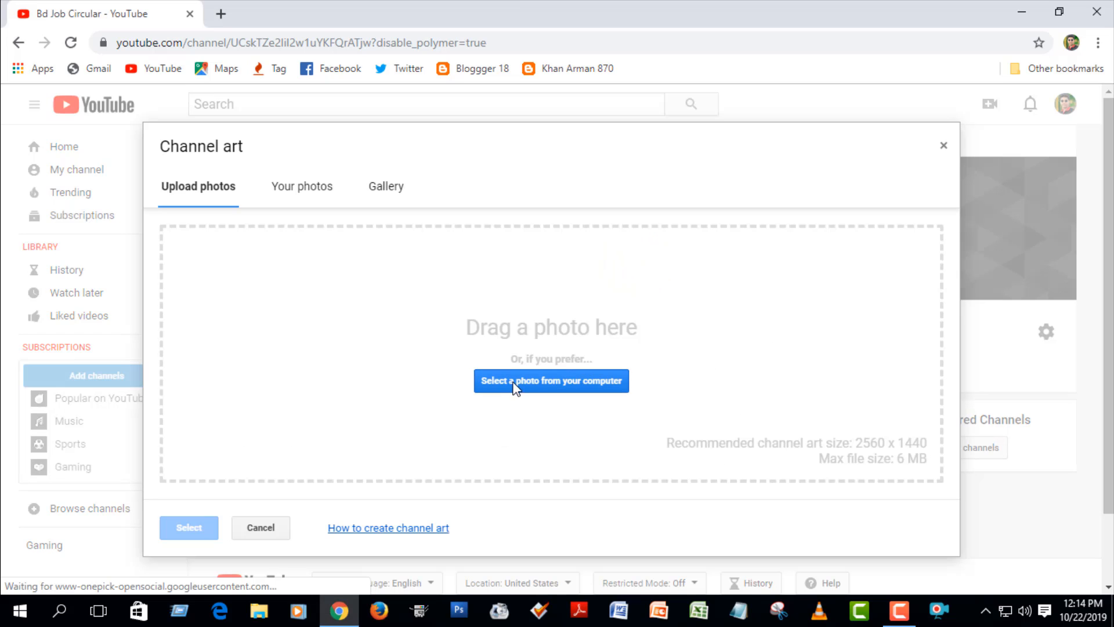
left_click(325, 184)
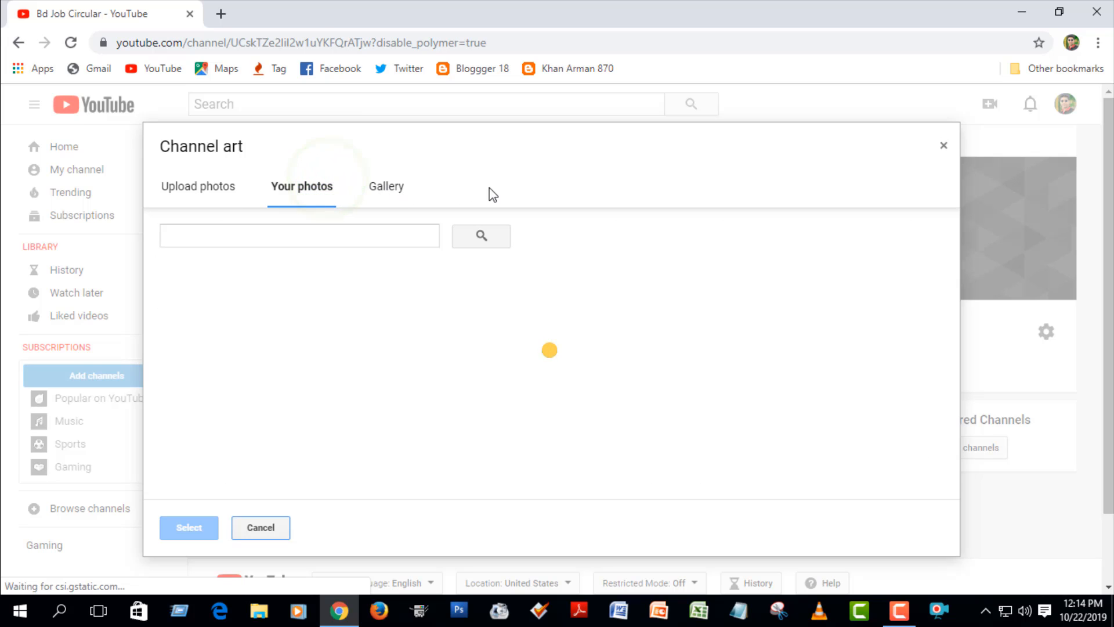
left_click(386, 187)
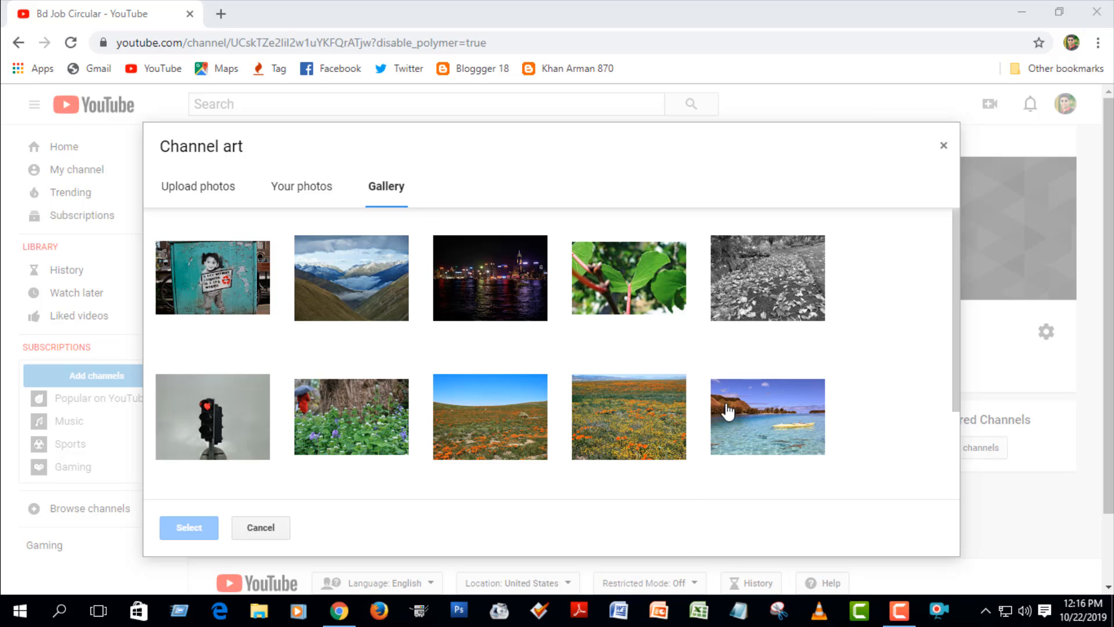
left_click(745, 407)
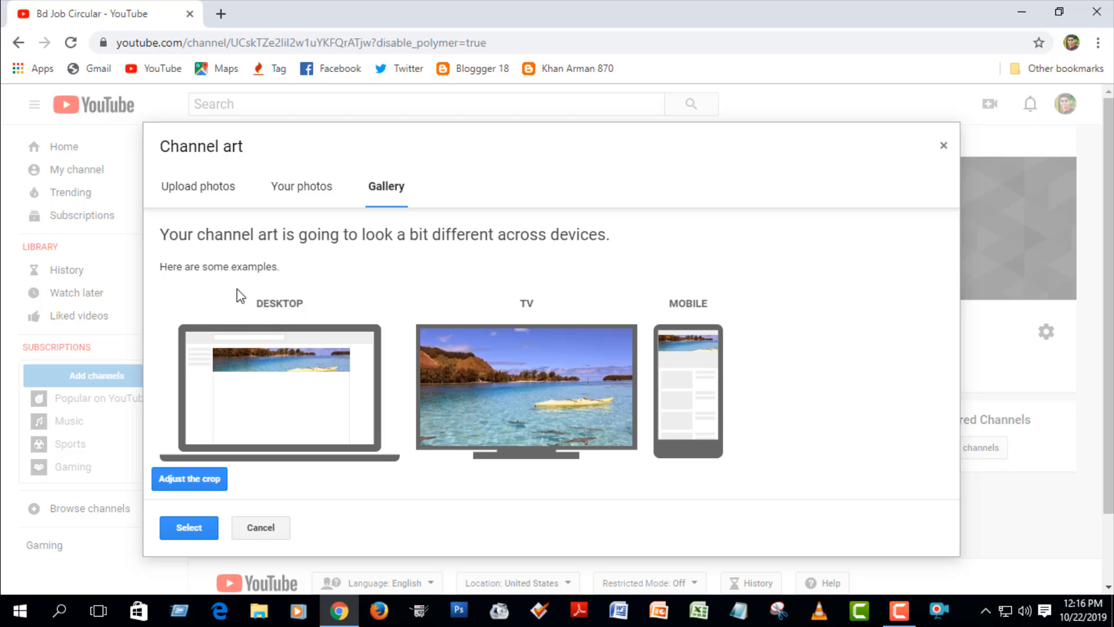
Review the lake photo's device previews, then return to the Upload photos section
left_click_drag(249, 290, 307, 311)
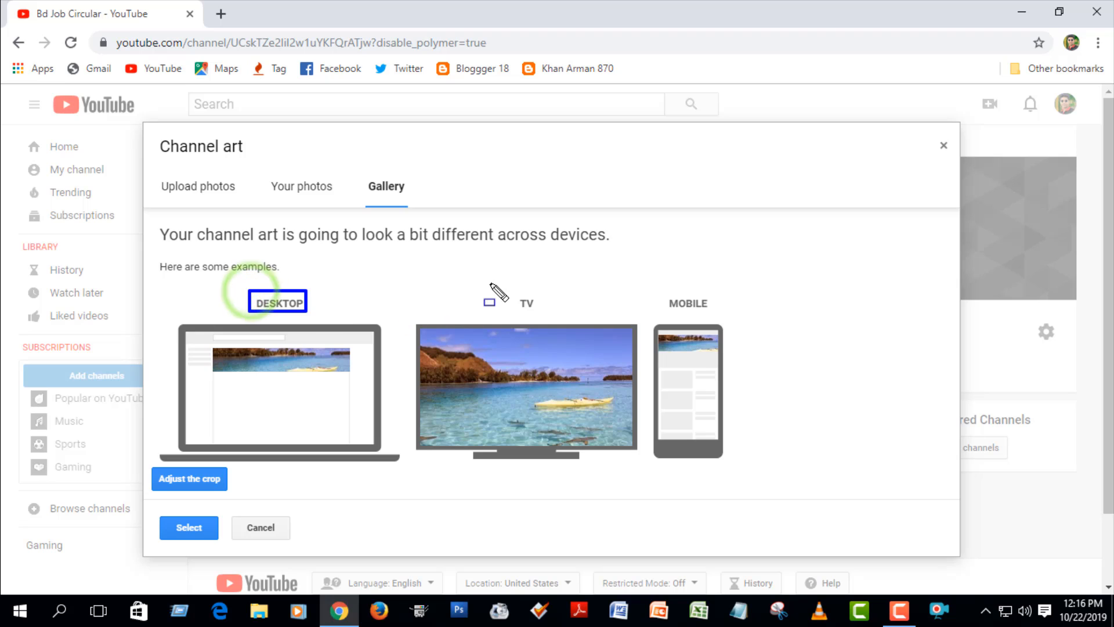
left_click_drag(490, 288, 553, 317)
left_click_drag(636, 282, 720, 315)
key("Escape")
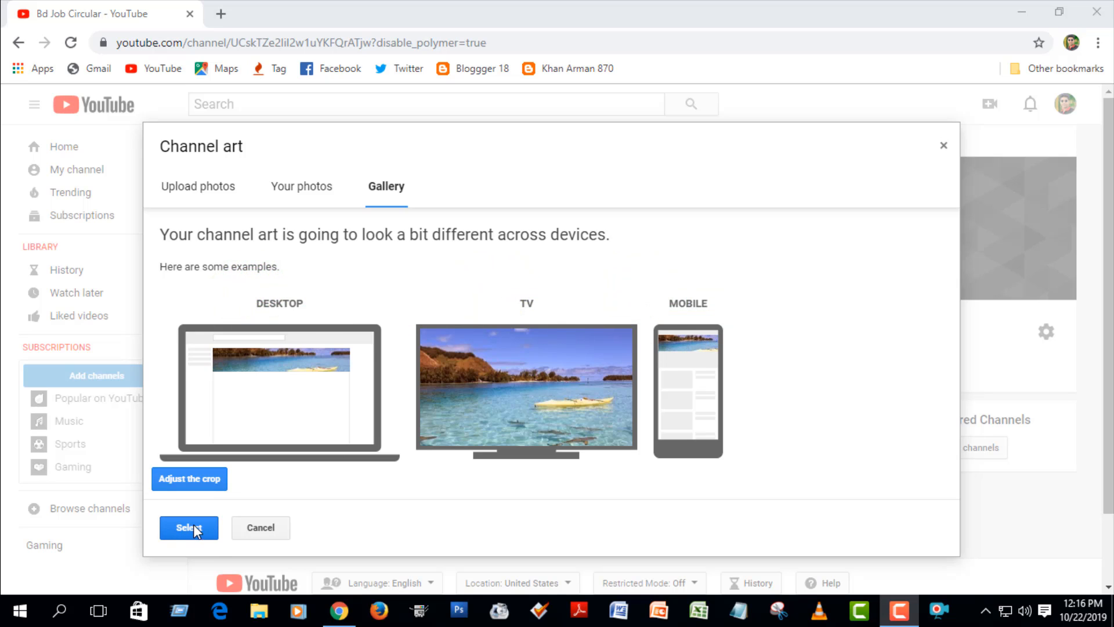
left_click(195, 187)
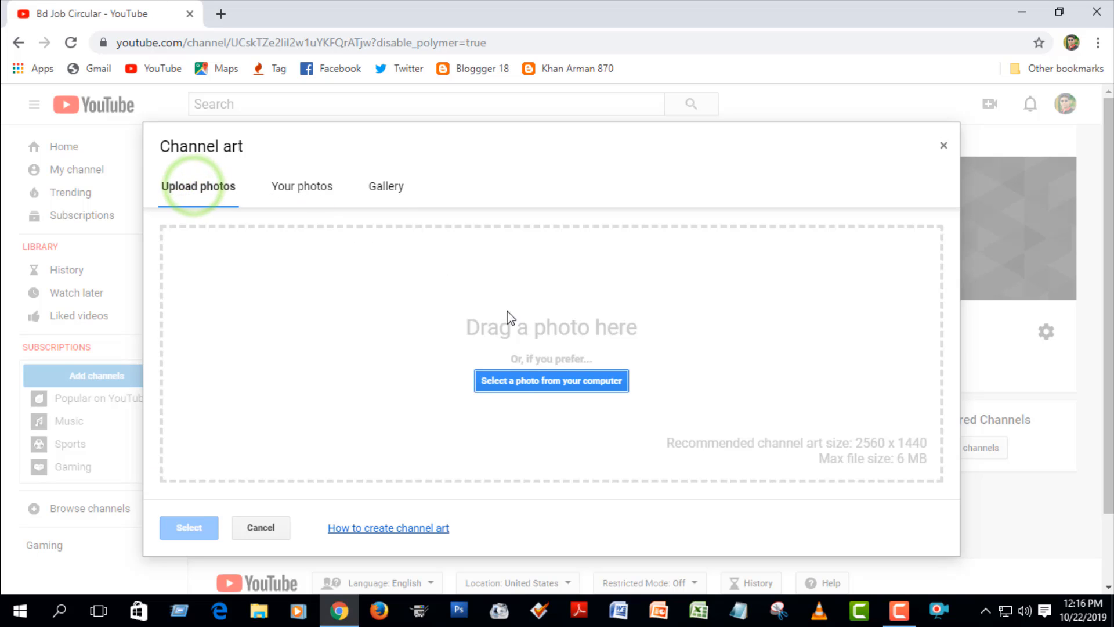
Upload 'cover bd job' from Documents and apply it as the Bangladesh Job Circular channel art
left_click(544, 380)
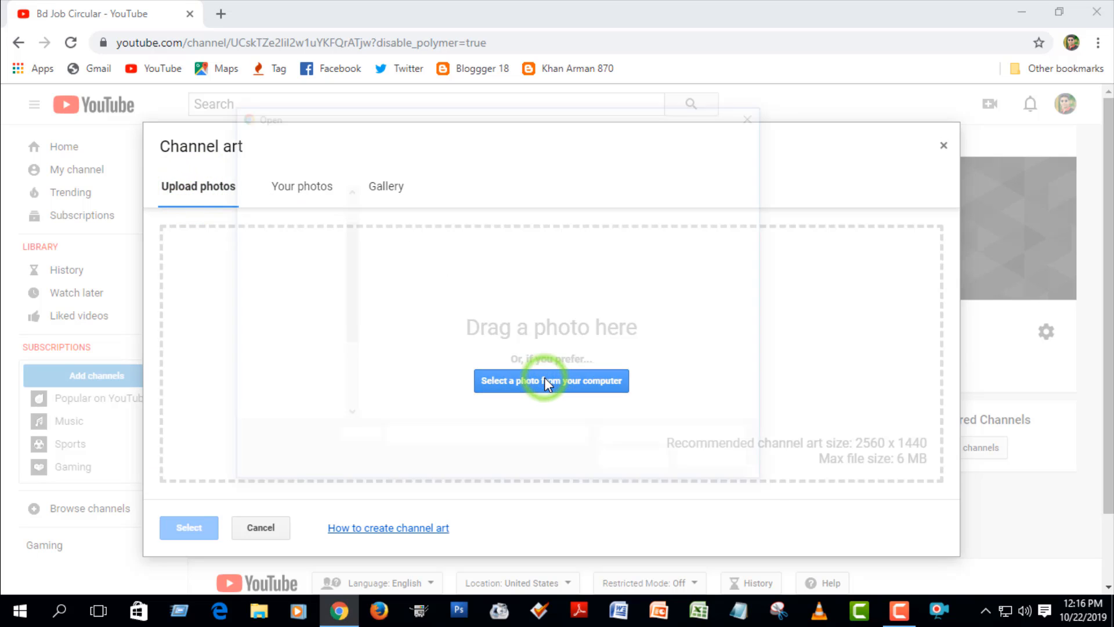
left_click(283, 237)
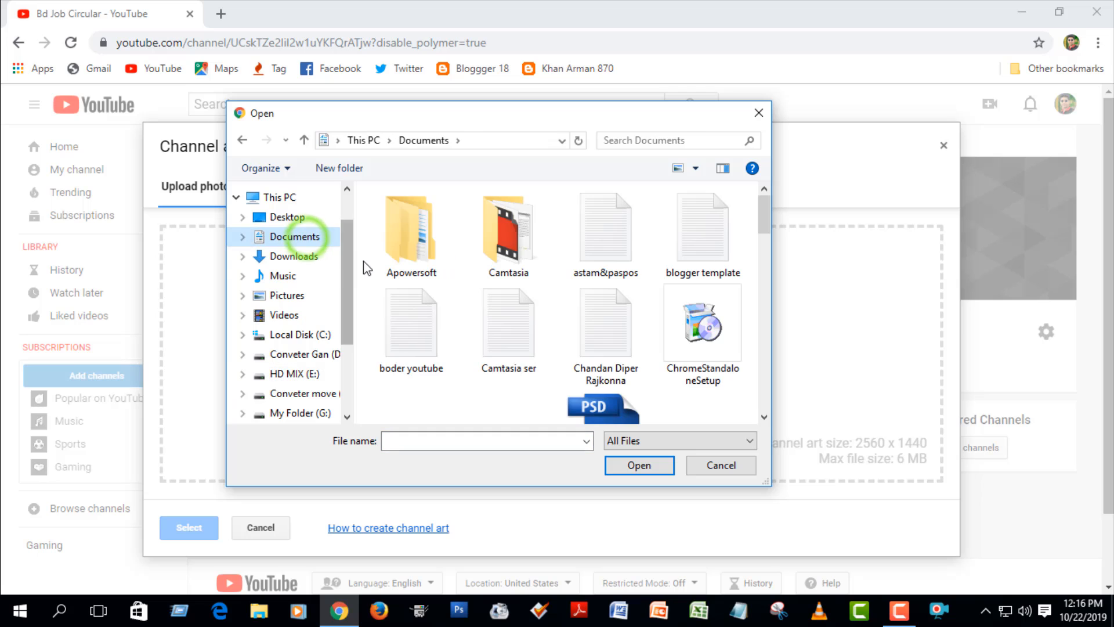
left_click_drag(764, 224, 766, 256)
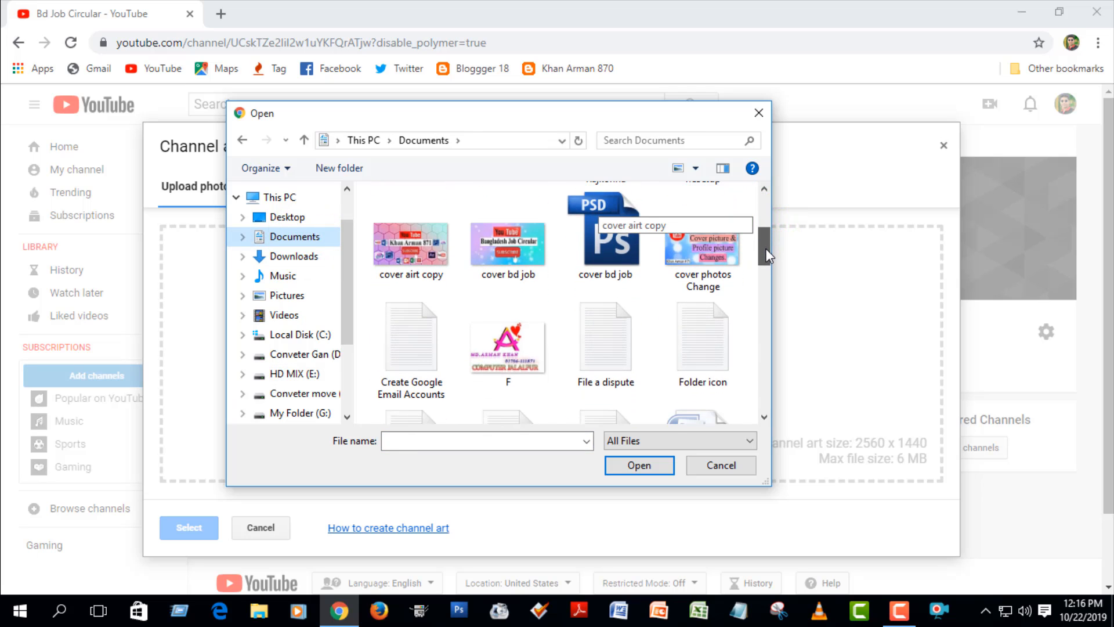
left_click(503, 244)
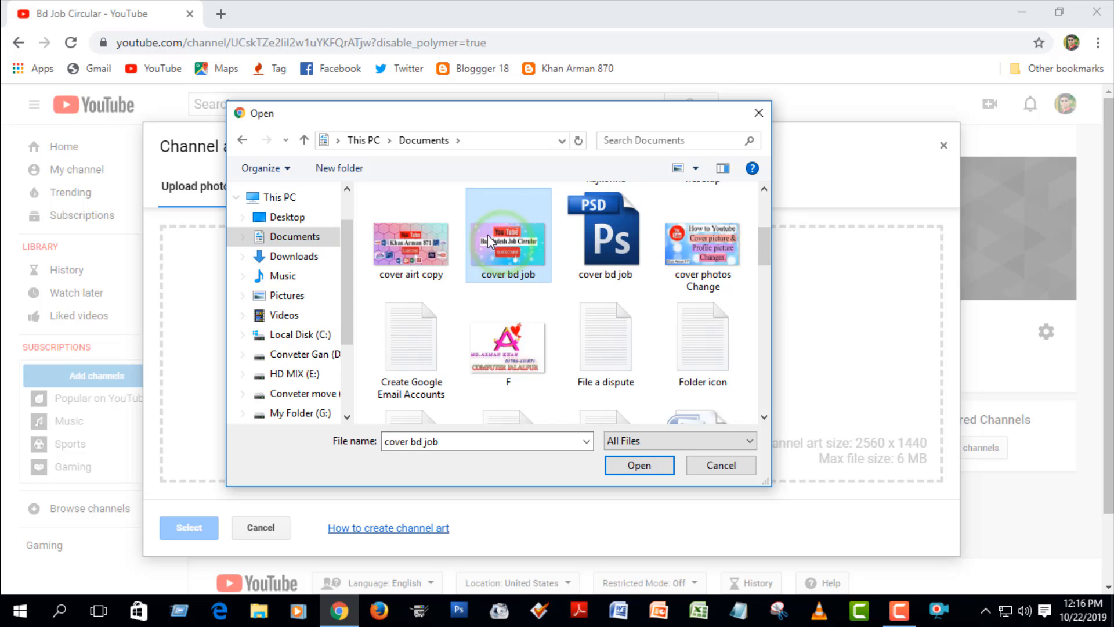
left_click(633, 464)
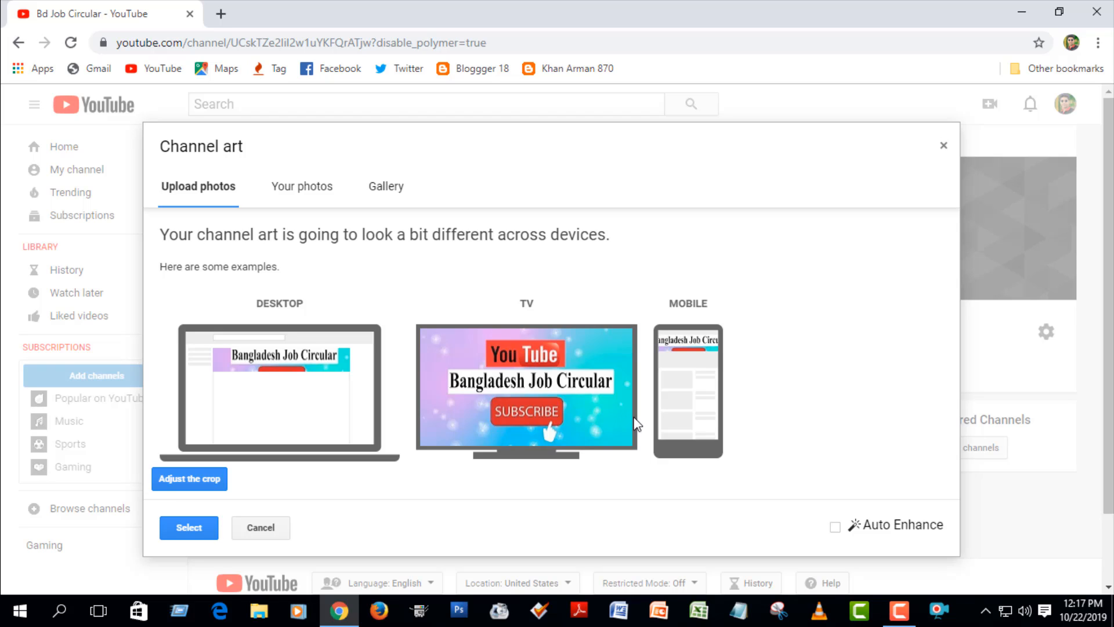
left_click(195, 528)
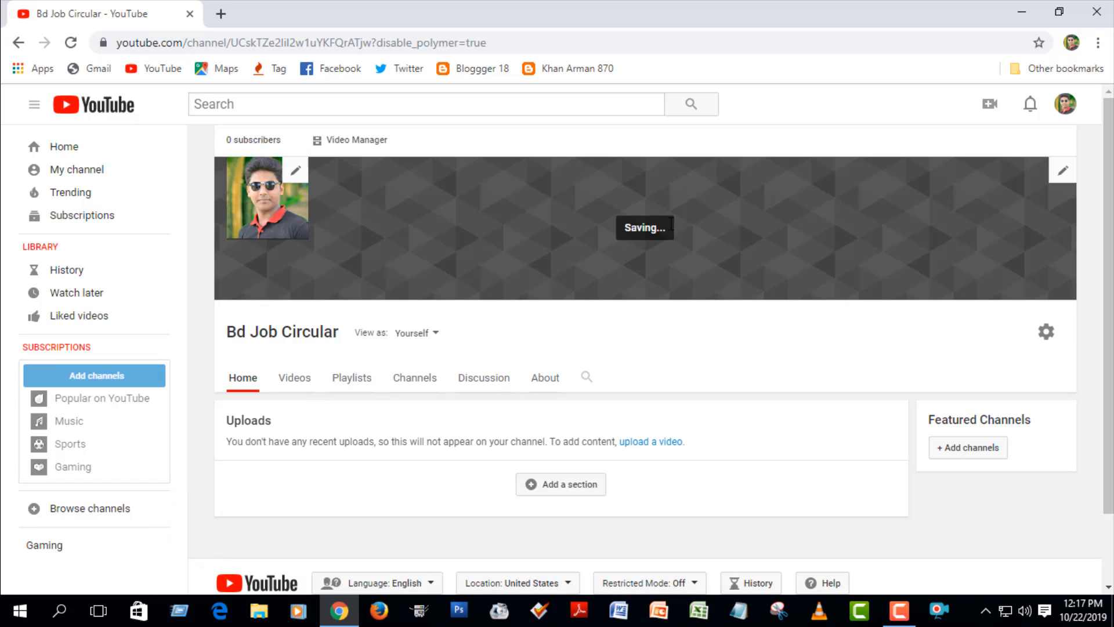
Begin editing the channel icon through the Google account and bring up its About me photo page
left_click(297, 173)
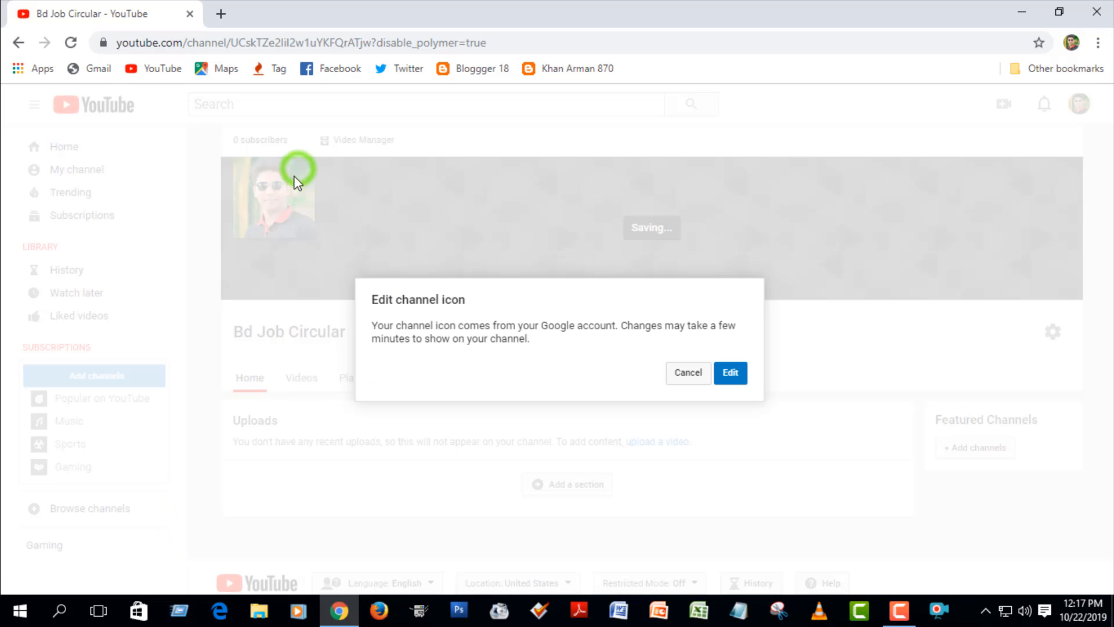
left_click(729, 374)
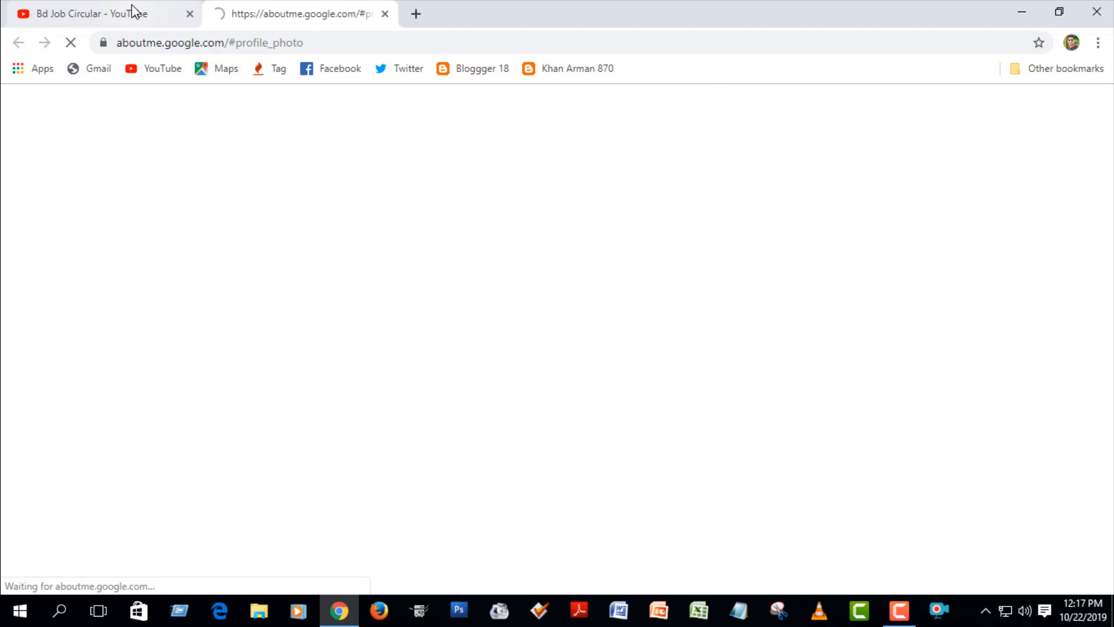
left_click(130, 12)
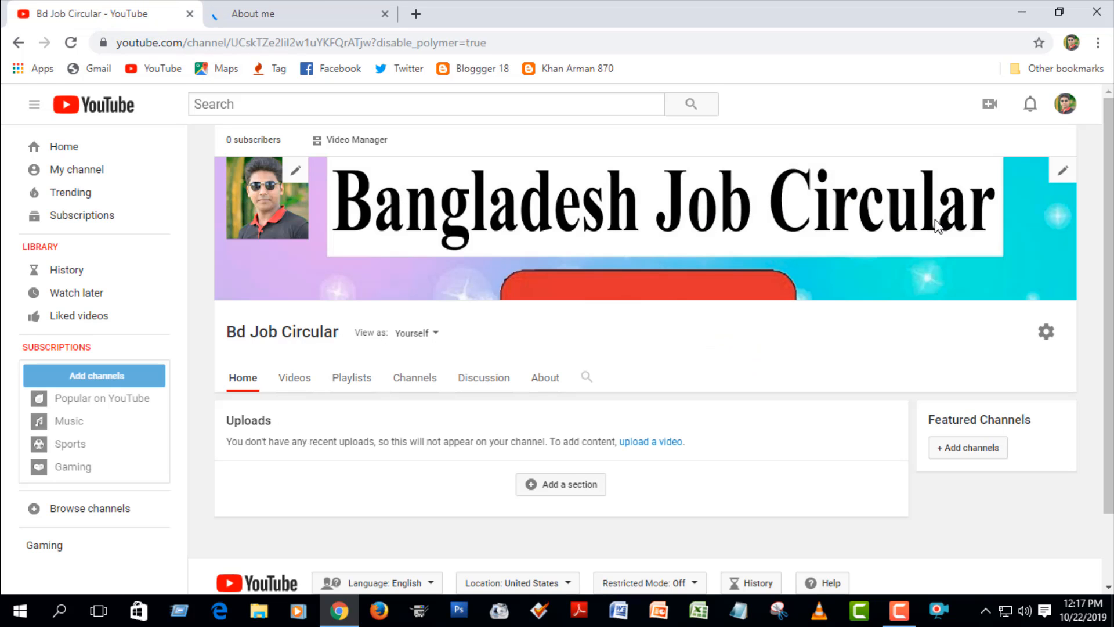
left_click(273, 10)
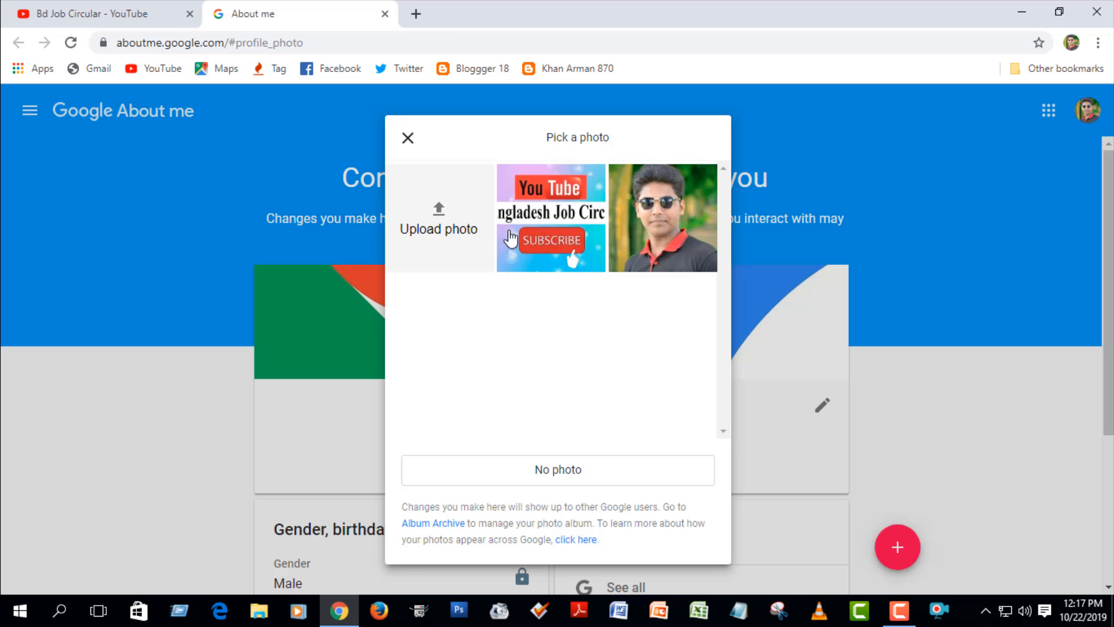
Cancel the profile photo upload without choosing a file and close the About me page
left_click(434, 216)
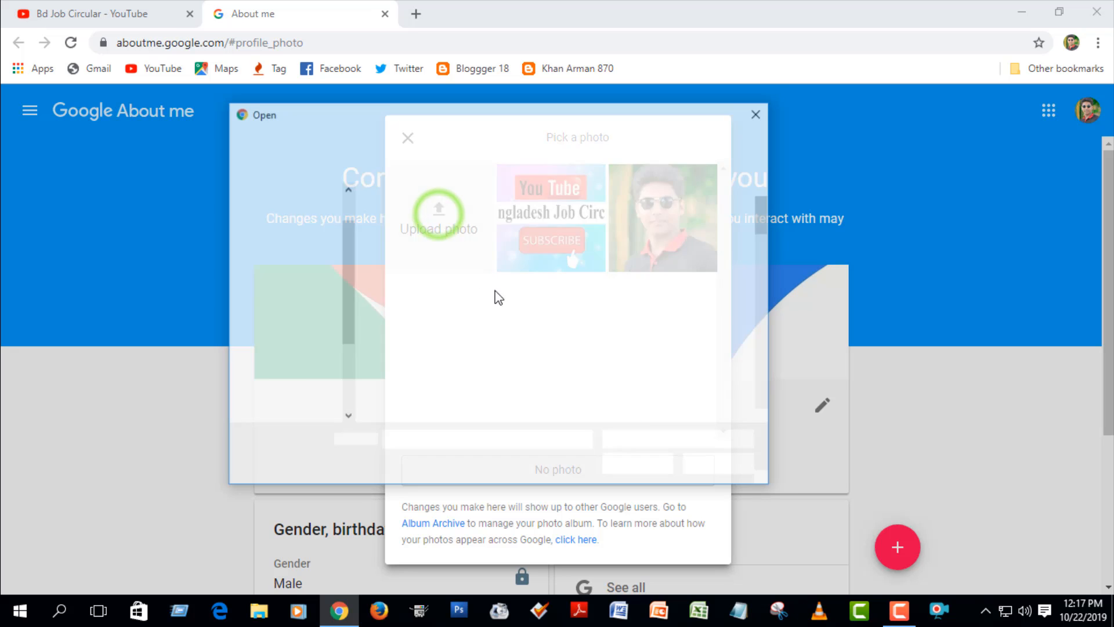
left_click_drag(770, 238, 804, 362)
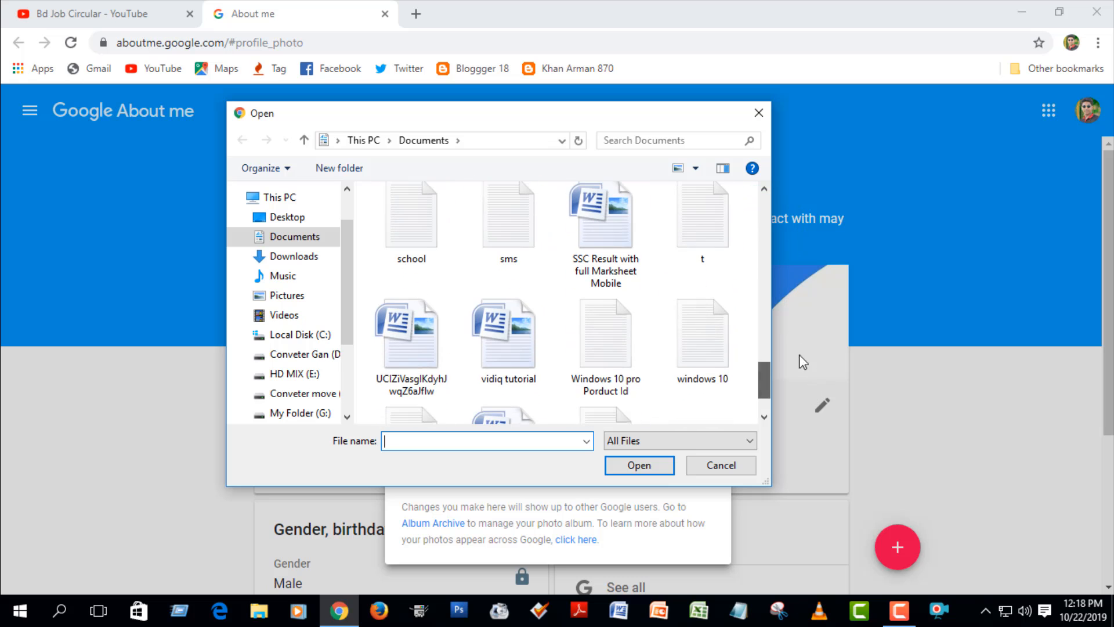
left_click(759, 112)
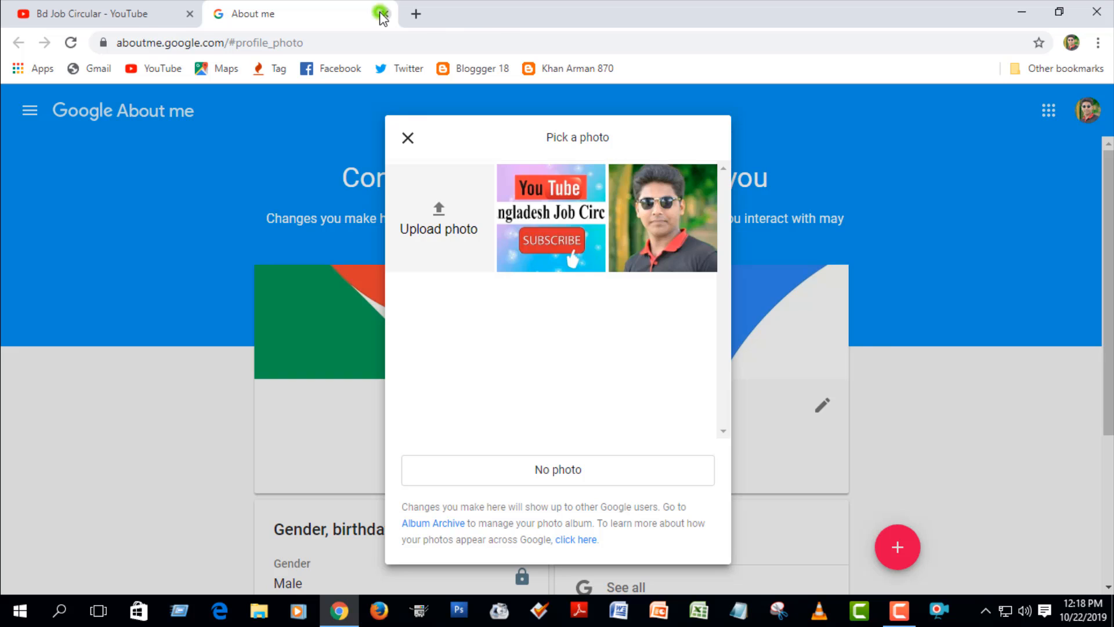
left_click(384, 14)
Minimize Chrome and refresh the Windows desktop
left_click_drag(1110, 183, 1087, 207)
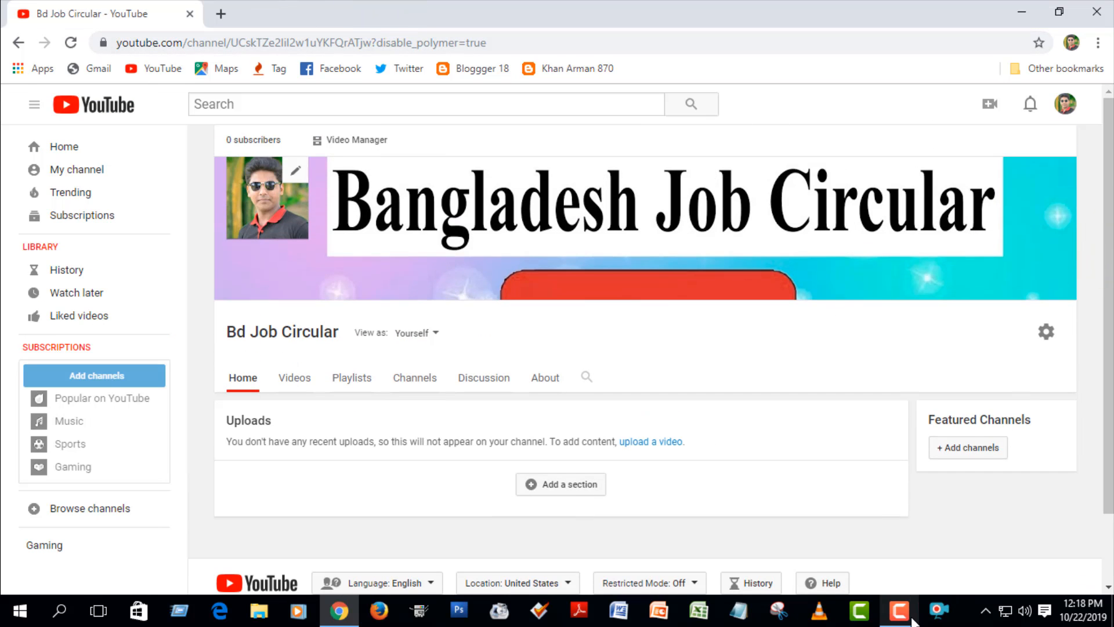
mouse_move(912, 622)
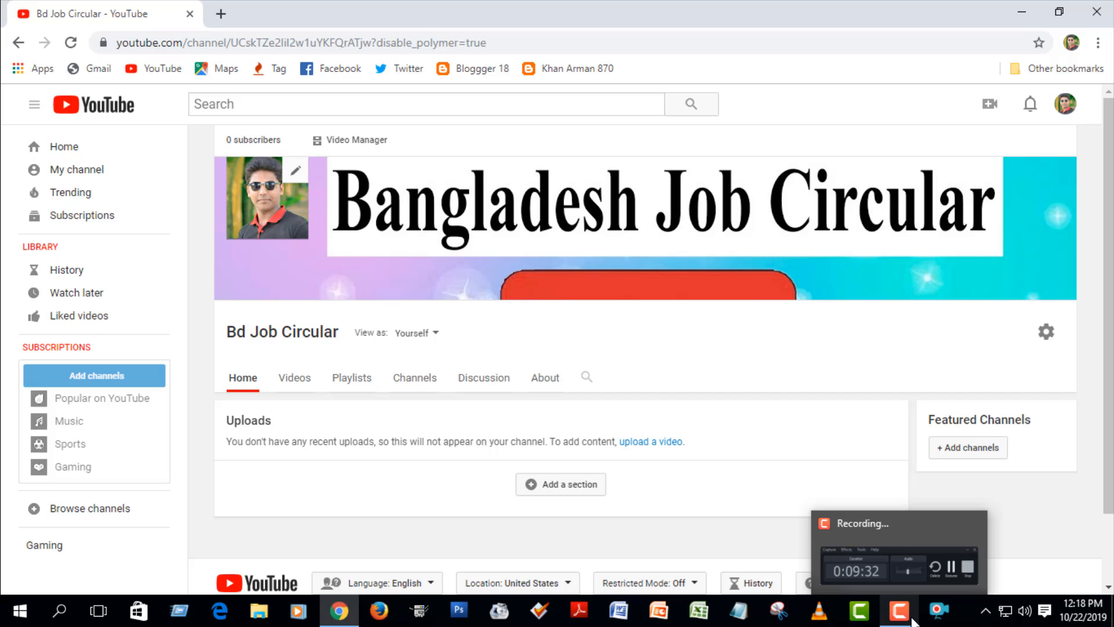
left_click(1021, 6)
right_click(716, 126)
left_click(753, 175)
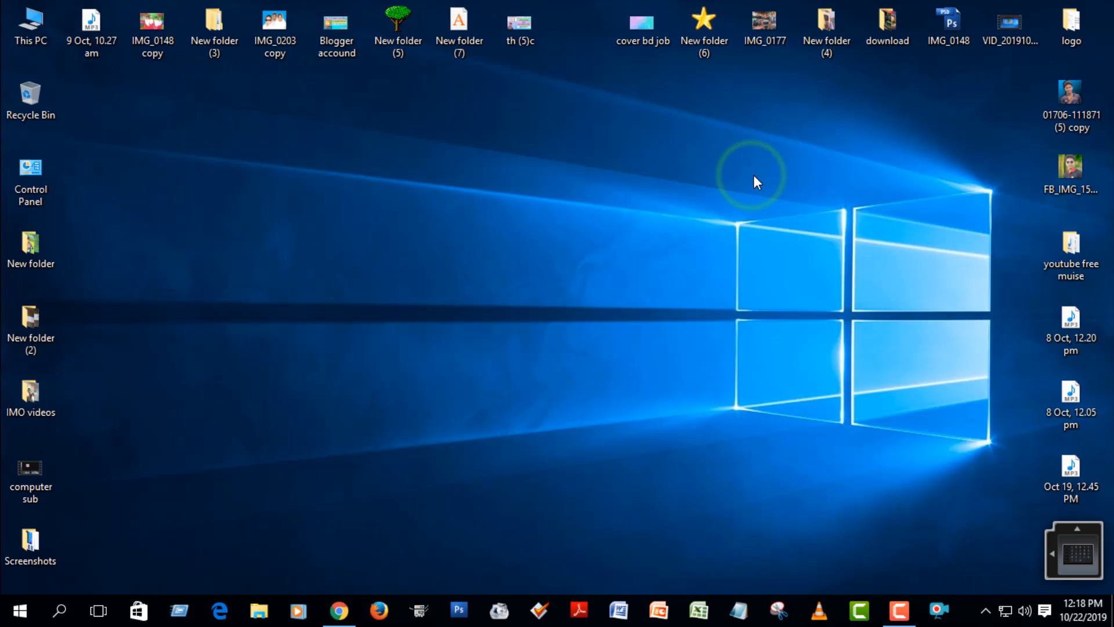